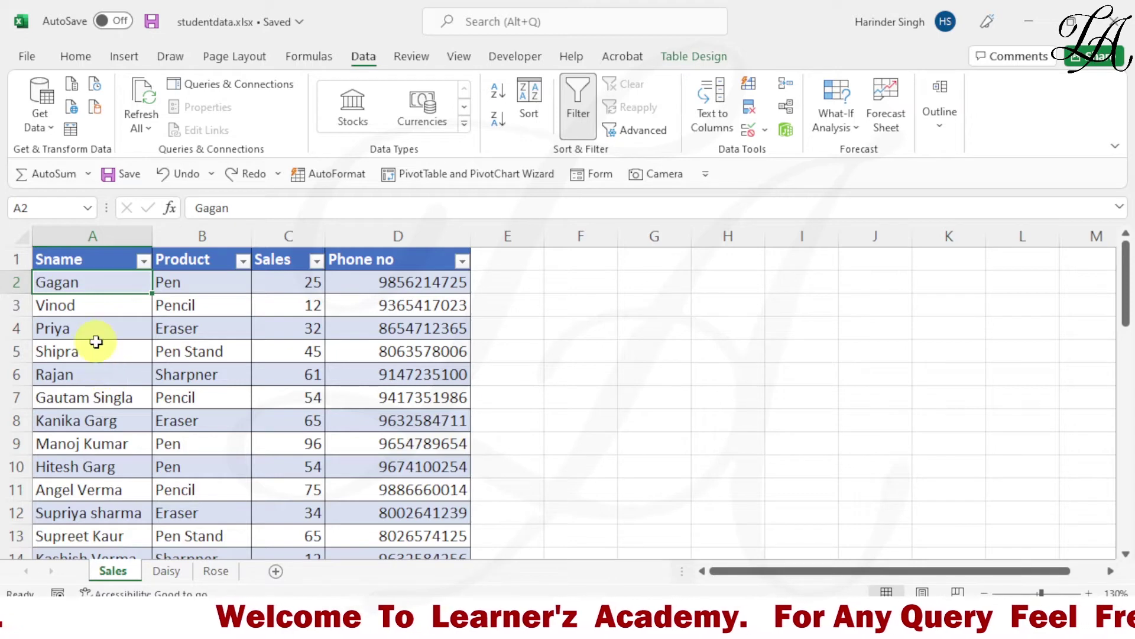
Step: Review the Product entries (Pencil, Pen Stand) and the Sales figure 25 in C2
{"action": "left_click", "coordinate": [216, 302]}
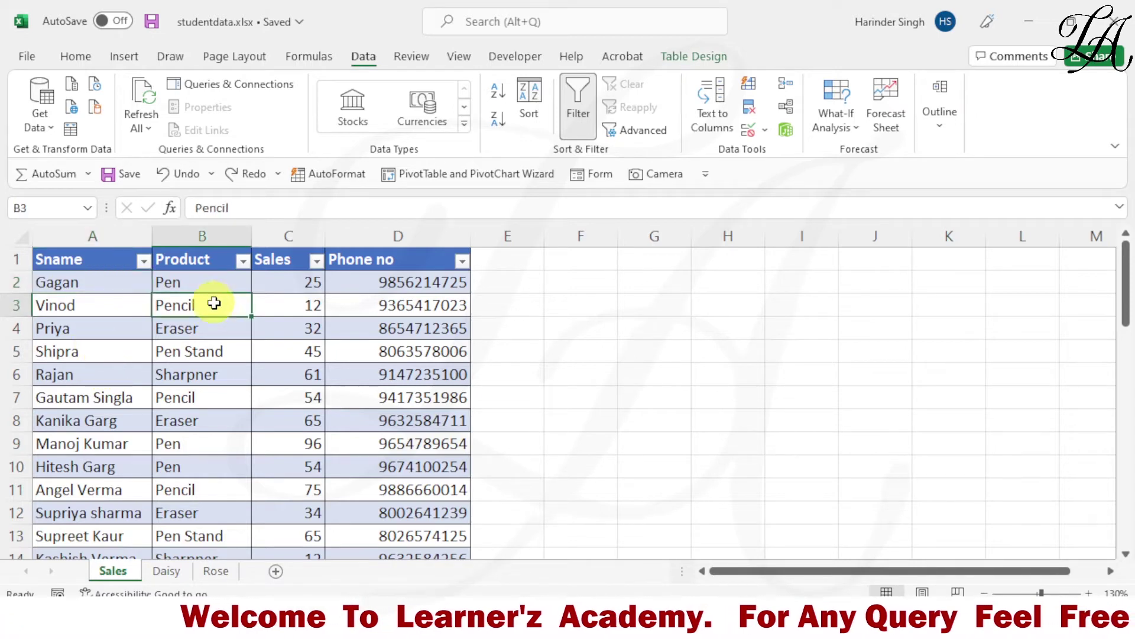
{"action": "left_click", "coordinate": [283, 286]}
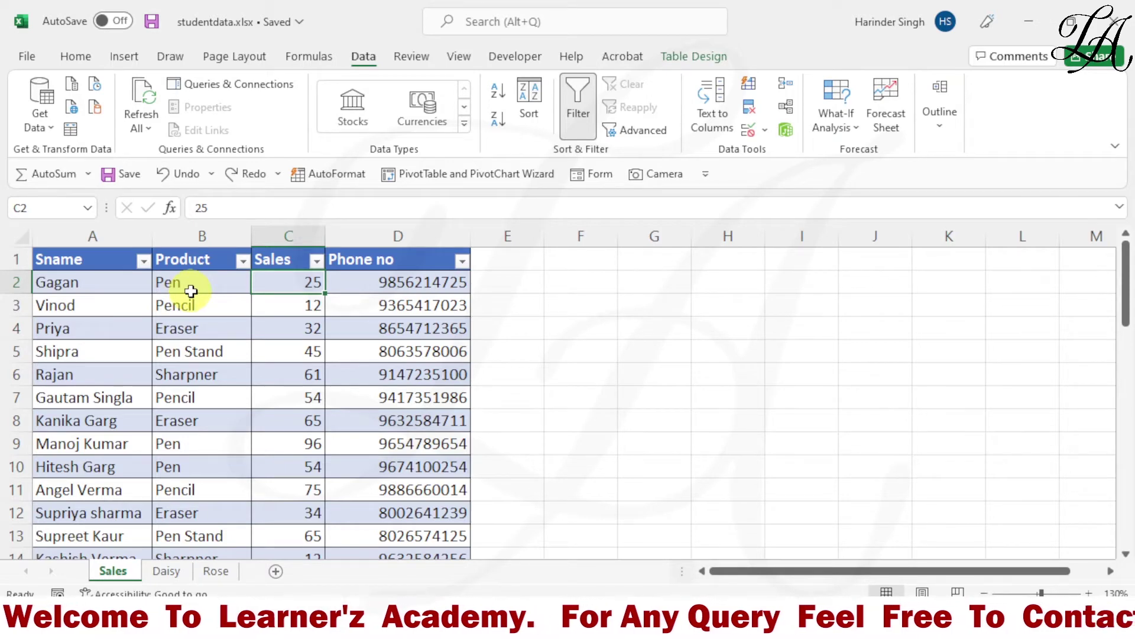
{"action": "left_click", "coordinate": [190, 289]}
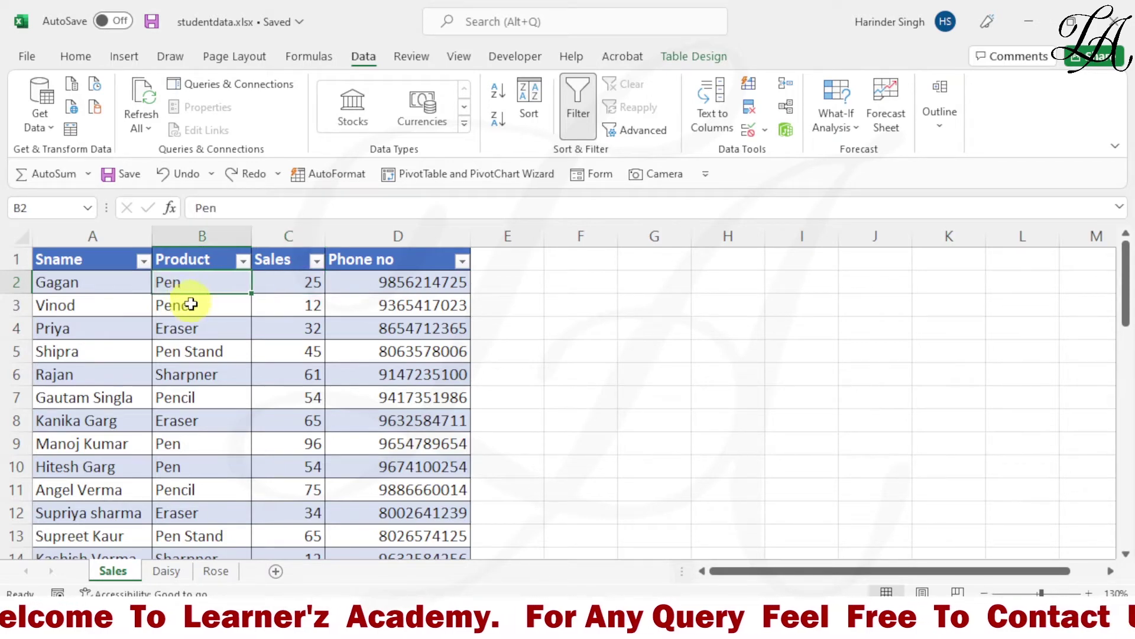
{"action": "left_click", "coordinate": [194, 305]}
{"action": "left_click", "coordinate": [195, 325]}
{"action": "left_click", "coordinate": [194, 350]}
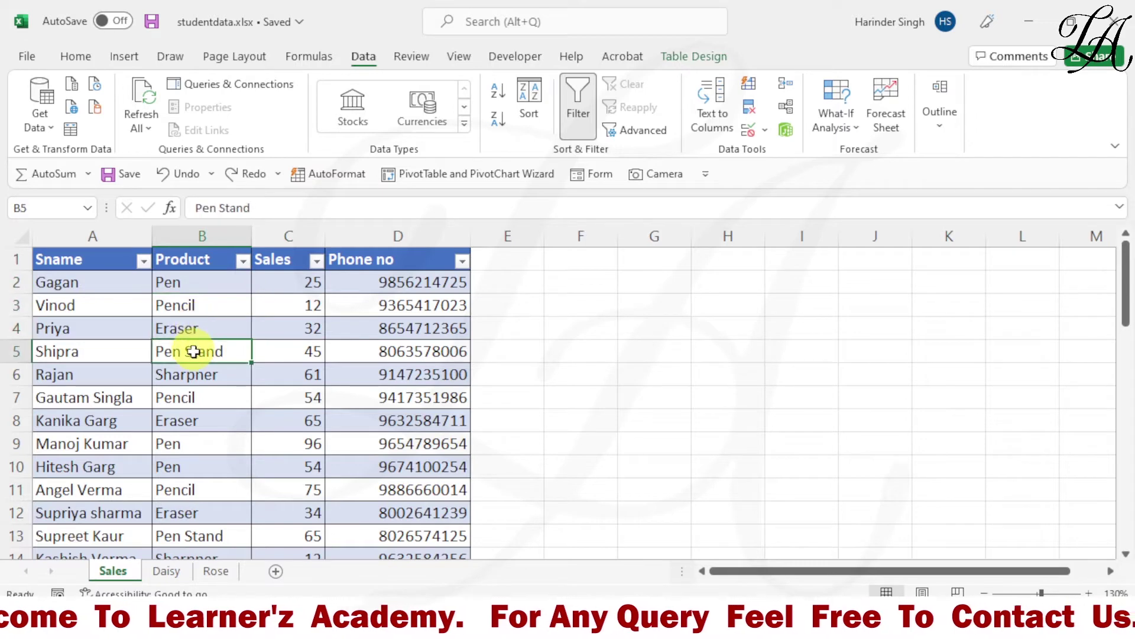
{"action": "left_click", "coordinate": [170, 303]}
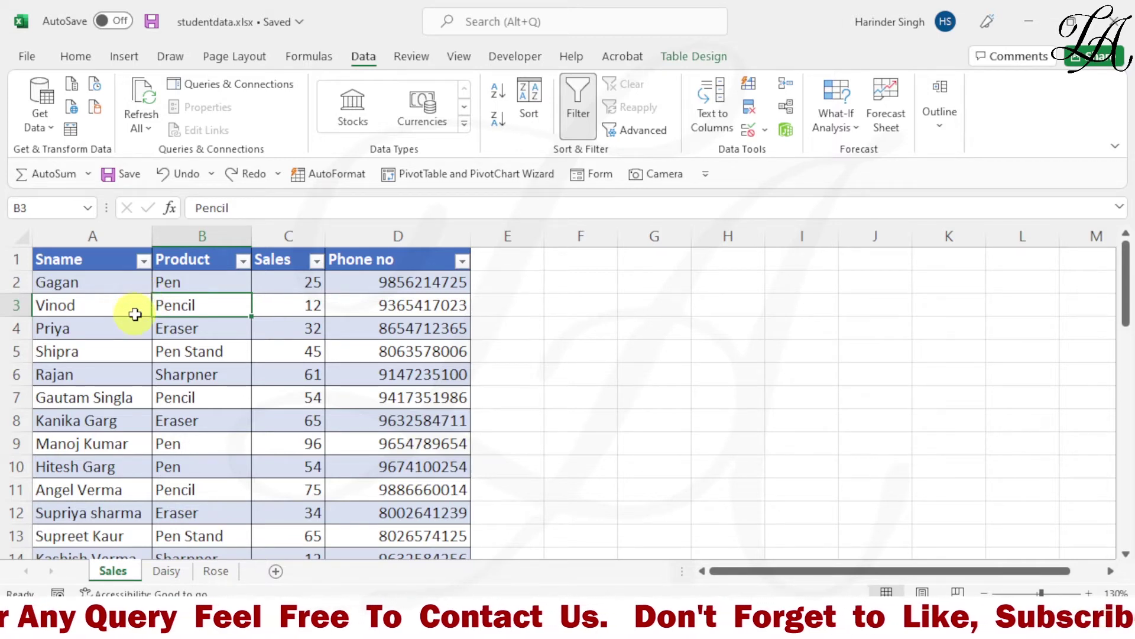
Step: Create the Lilly_Data query from the sales table using Get Data > From Table/Range
{"action": "left_click", "coordinate": [118, 288]}
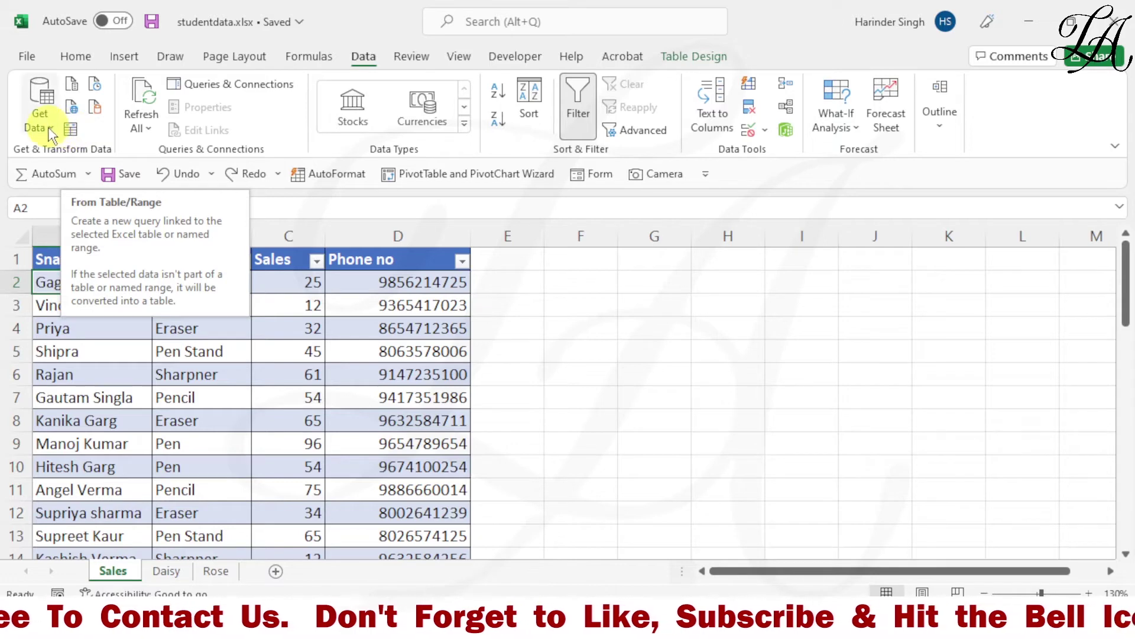
{"action": "left_click", "coordinate": [45, 121]}
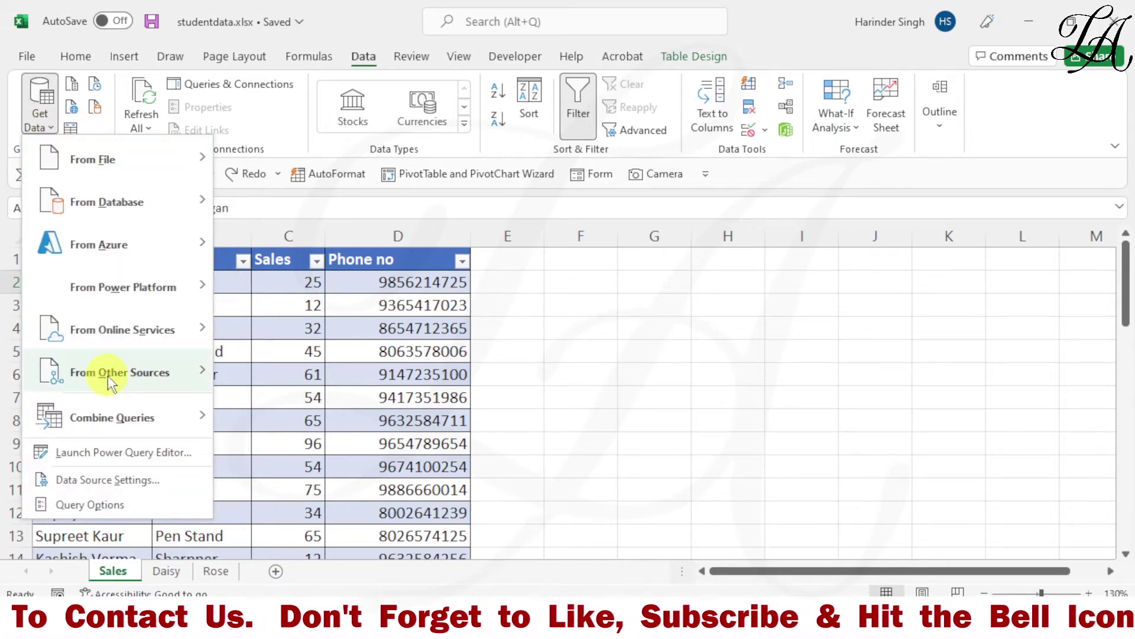
{"action": "mouse_move", "coordinate": [119, 371]}
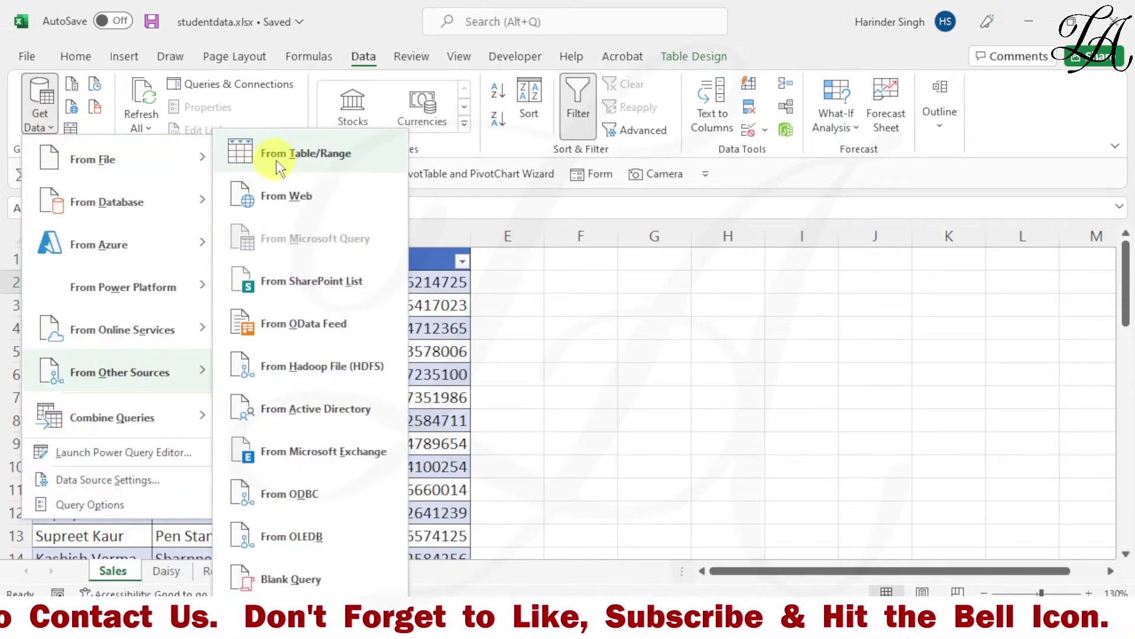
{"action": "left_click", "coordinate": [309, 154]}
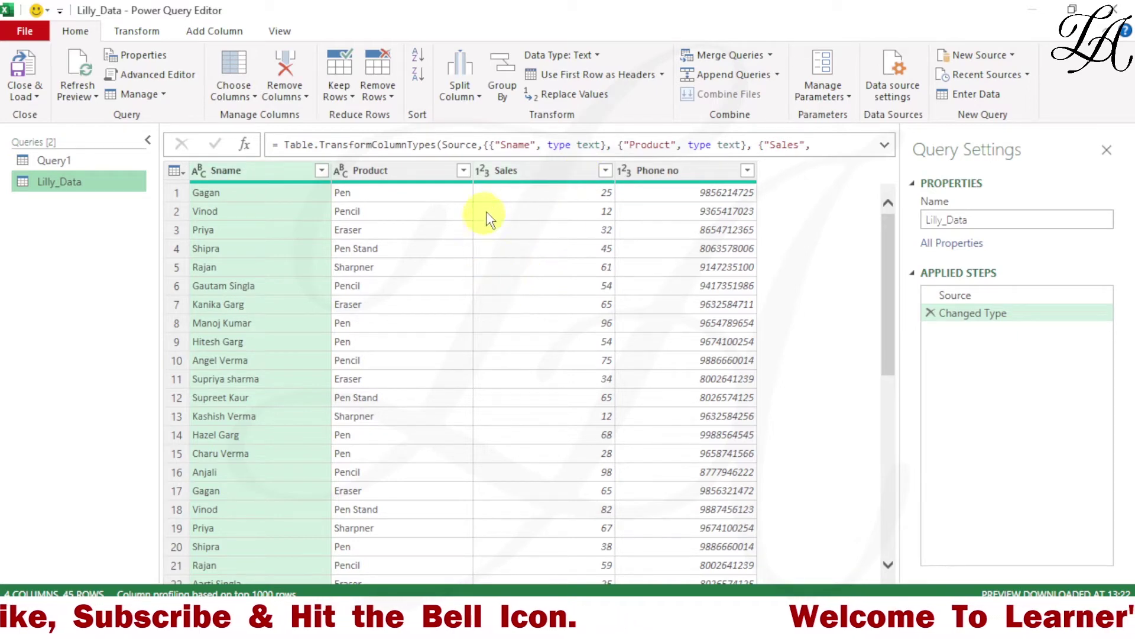
Step: Inspect the Sales and Phone no columns, then select Sname and show the Transform commands
{"action": "left_click", "coordinate": [529, 171]}
{"action": "left_click", "coordinate": [656, 170]}
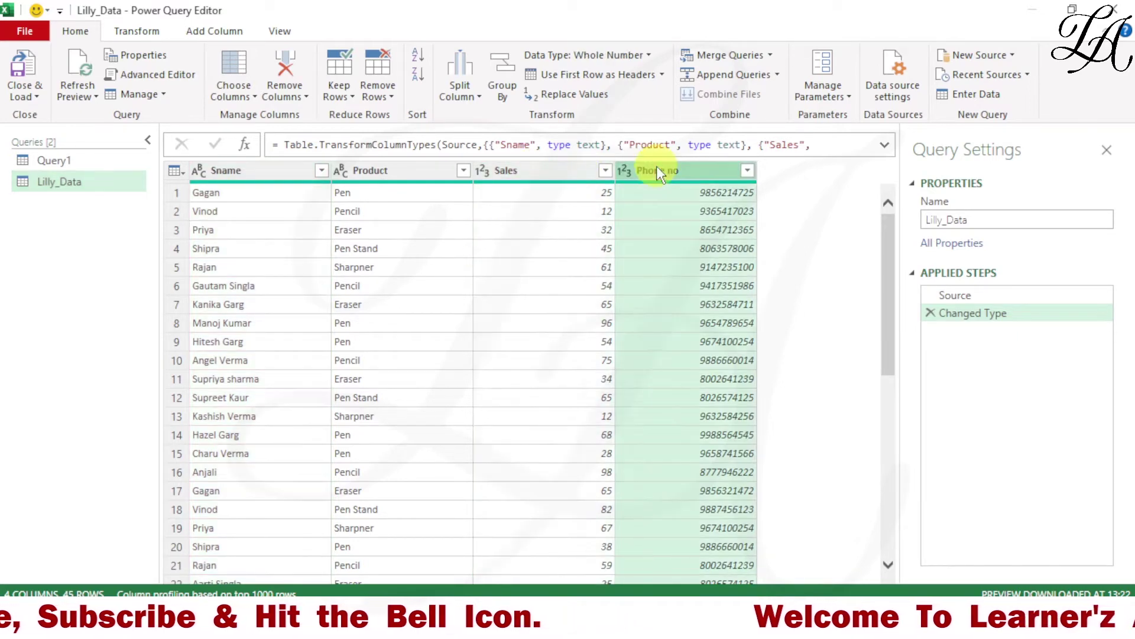
{"action": "left_click", "coordinate": [413, 171]}
{"action": "left_click", "coordinate": [272, 168]}
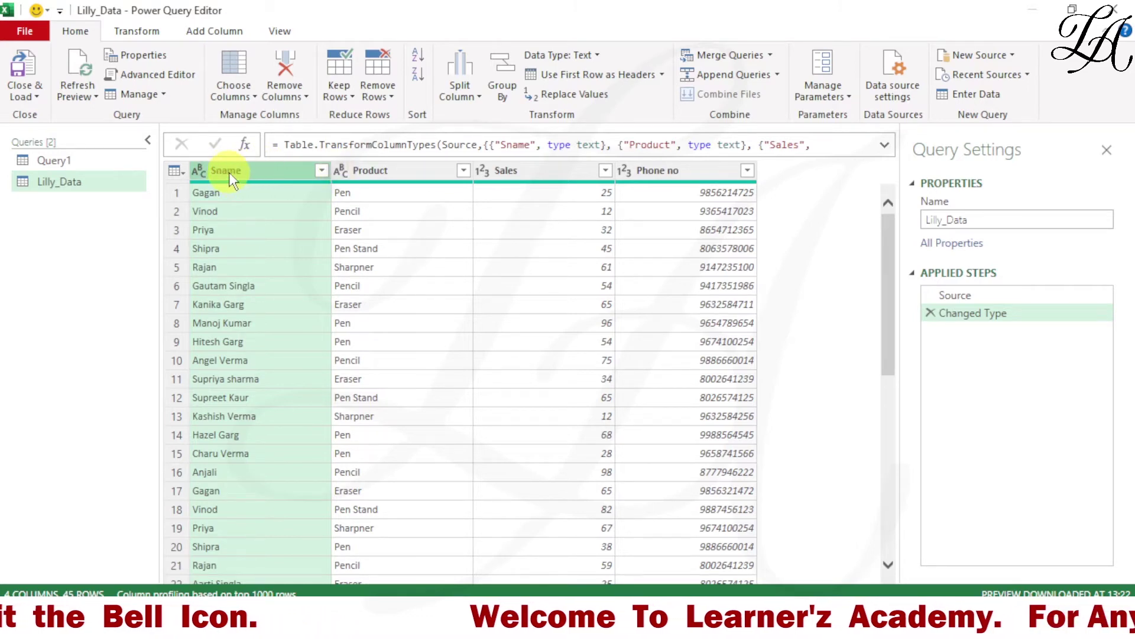
{"action": "left_click", "coordinate": [139, 31]}
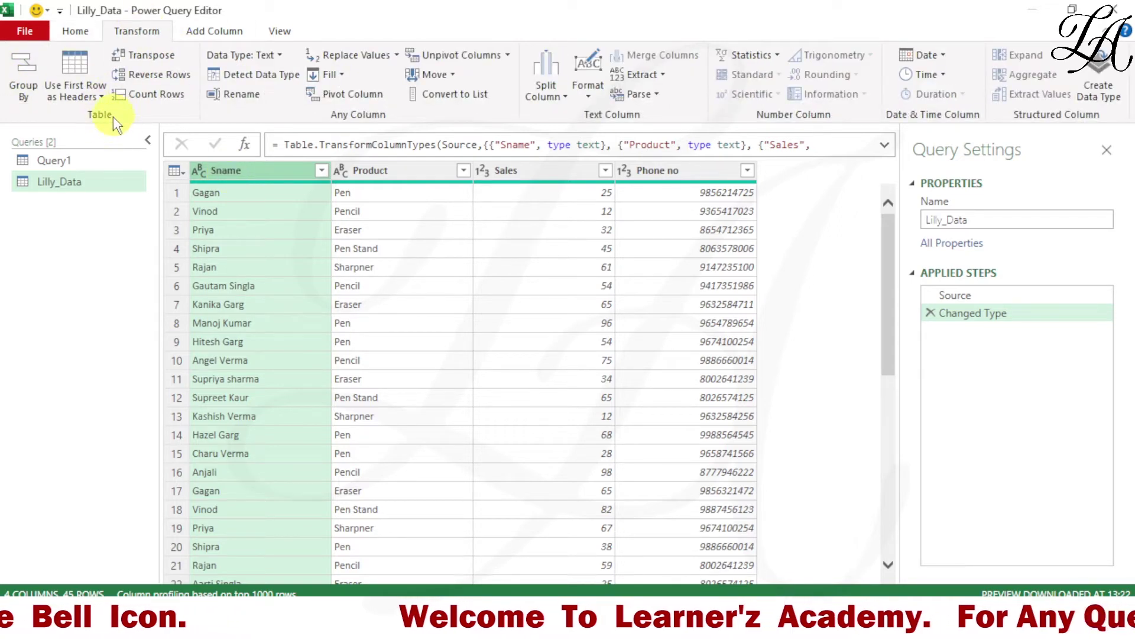
Step: Start Group By on Sname, defaulting to a Count column using Count Rows
{"action": "left_click", "coordinate": [23, 65]}
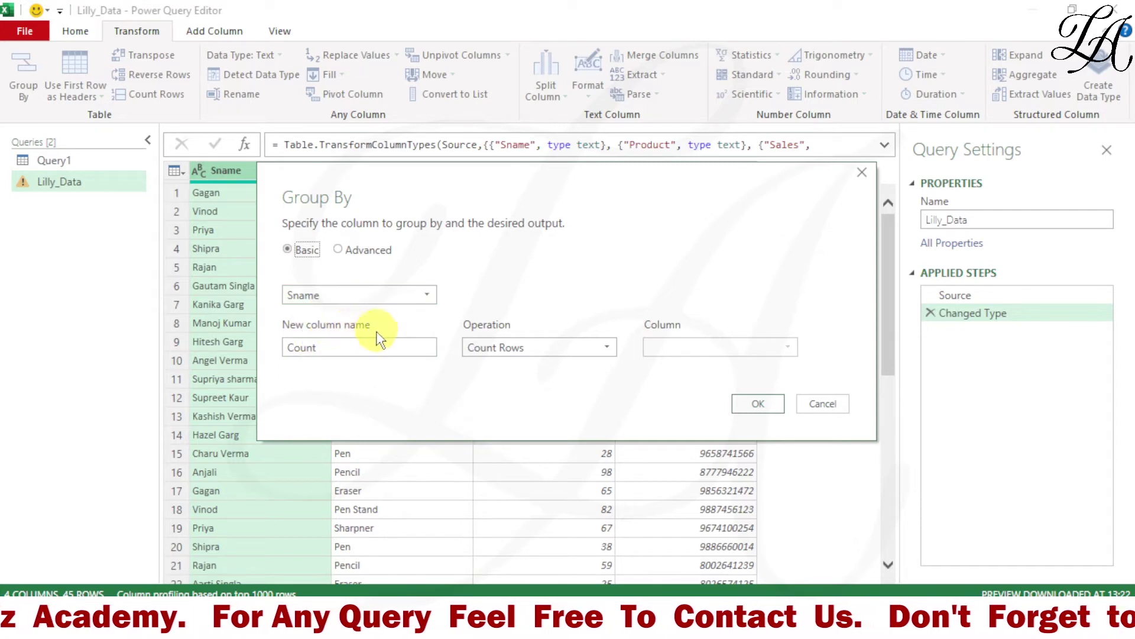
Step: Rename the grouped column from Count to 'new' and set its operation to Sum
{"action": "left_click", "coordinate": [332, 348]}
{"action": "left_click_drag", "start_coordinate": [332, 348], "coordinate": [264, 353]}
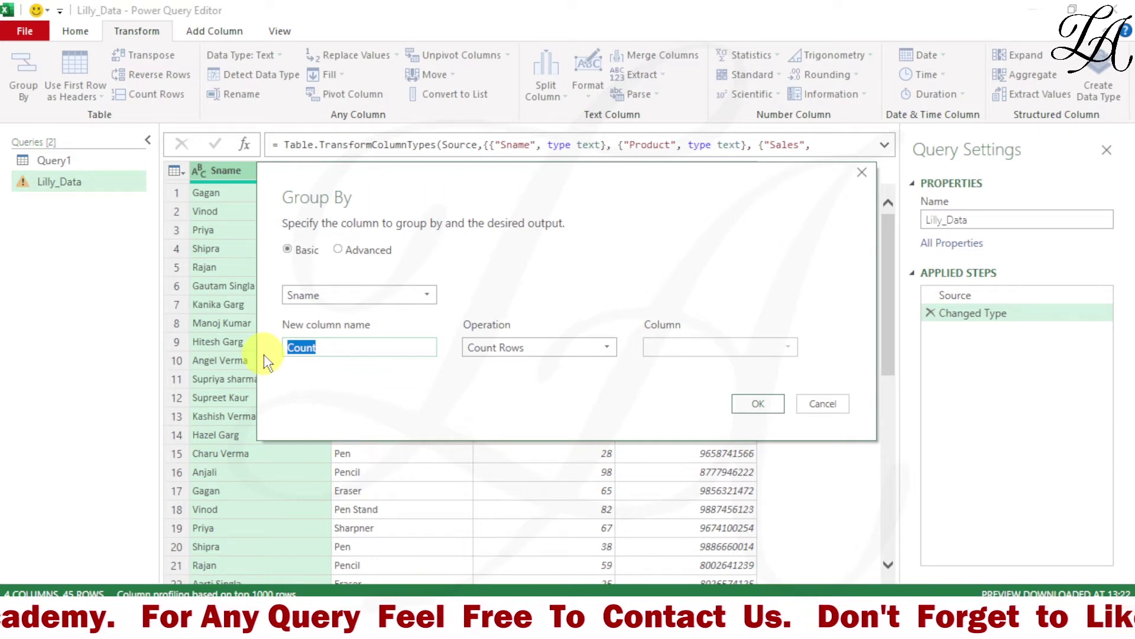
{"action": "type", "text": "ne"}
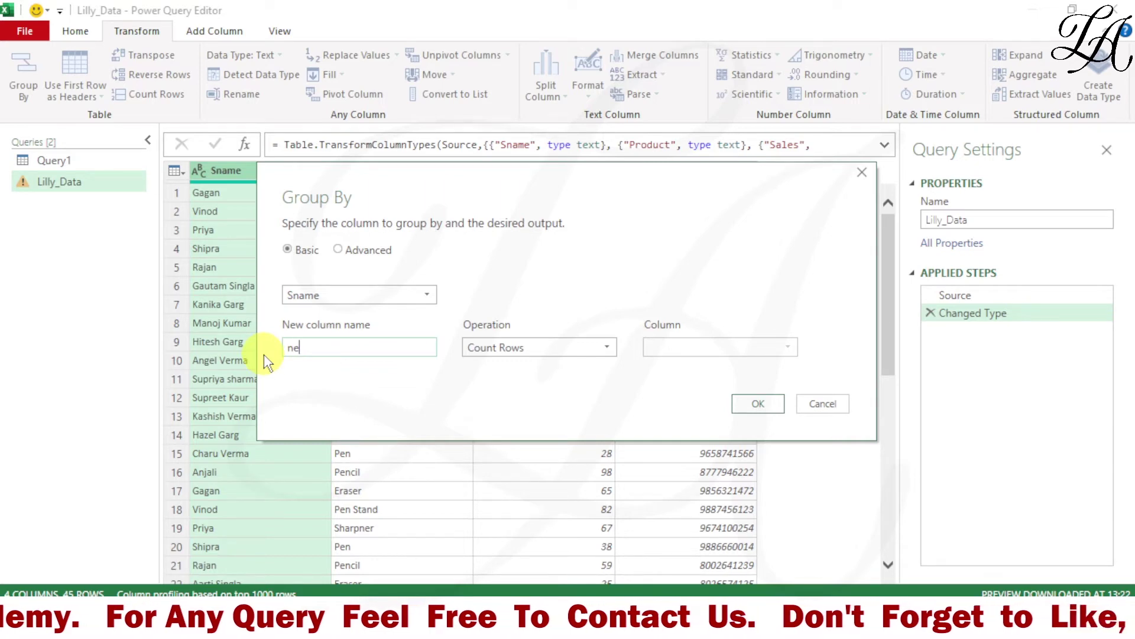
{"action": "type", "text": "w"}
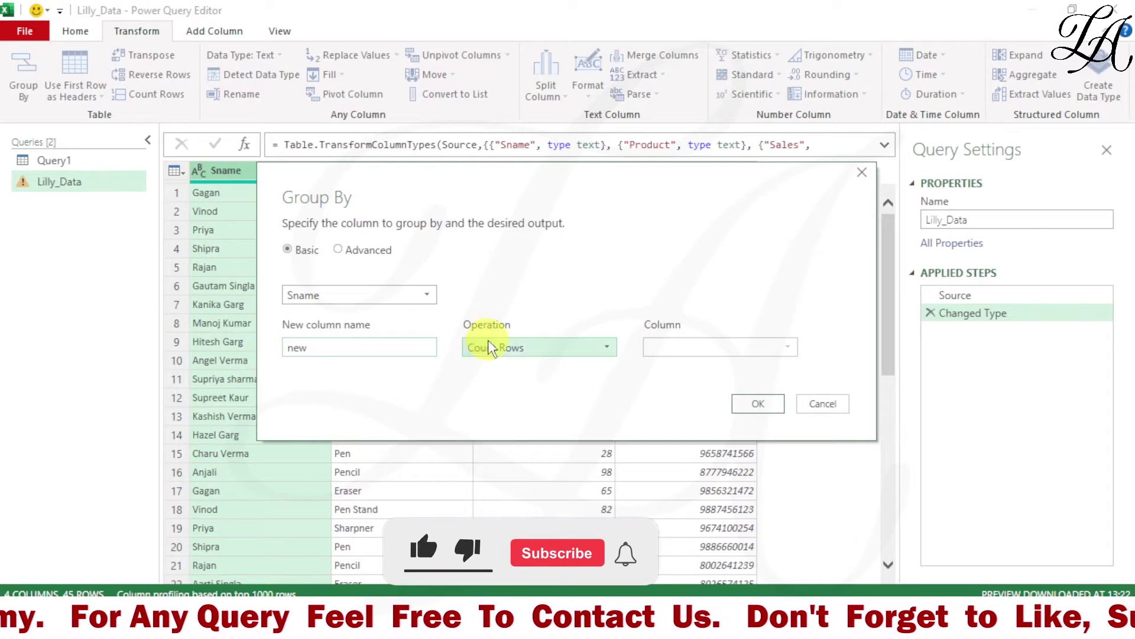
{"action": "left_click", "coordinate": [528, 349]}
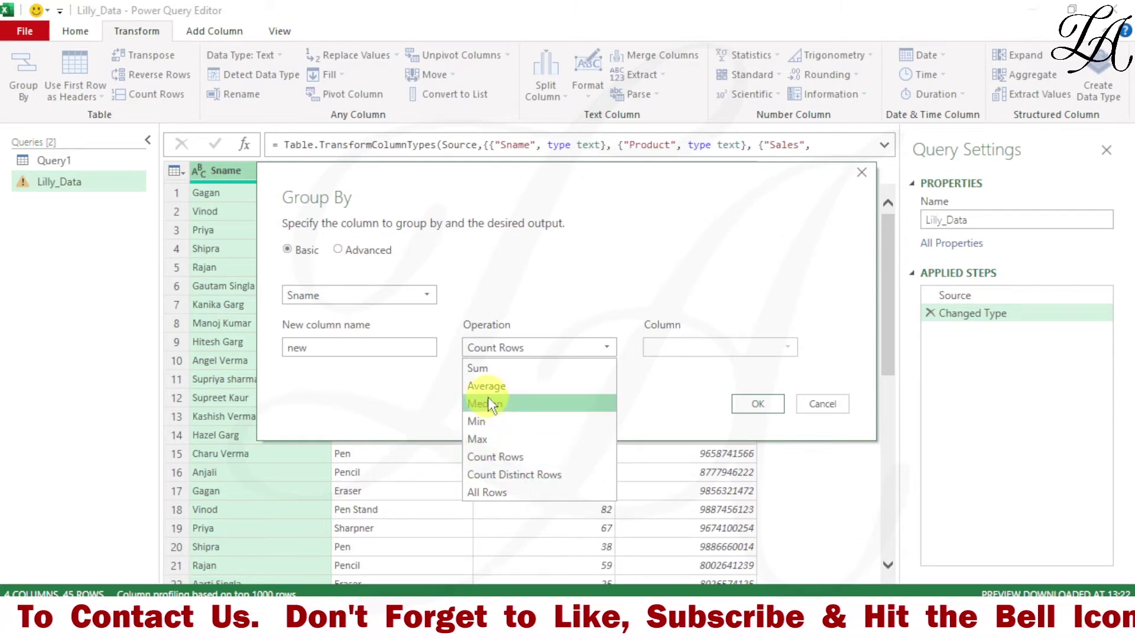
{"action": "left_click", "coordinate": [480, 363]}
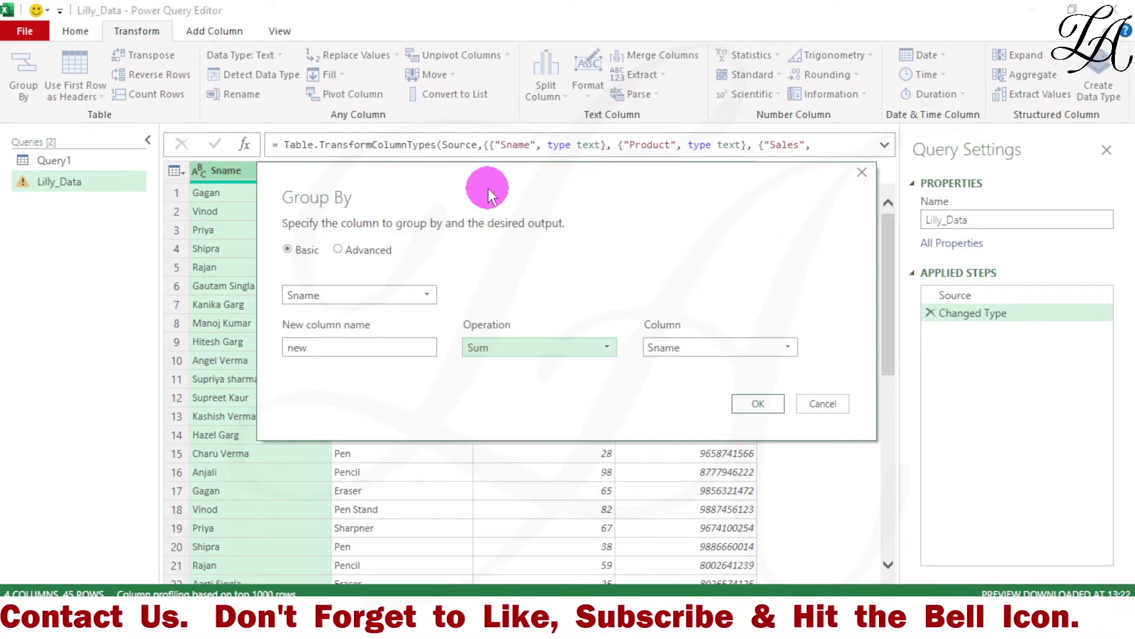
{"action": "left_click_drag", "start_coordinate": [488, 188], "coordinate": [394, 379]}
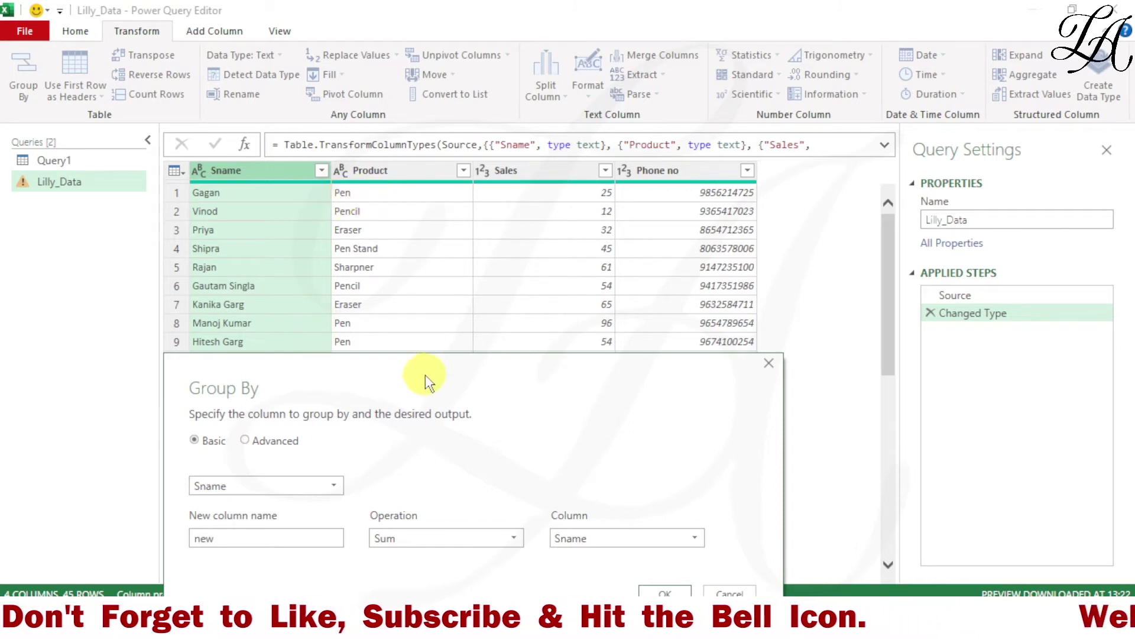
{"action": "mouse_move", "coordinate": [424, 375]}
{"action": "left_mouse_down"}
{"action": "mouse_move", "coordinate": [473, 236]}
{"action": "mouse_move", "coordinate": [477, 190]}
{"action": "left_mouse_up"}
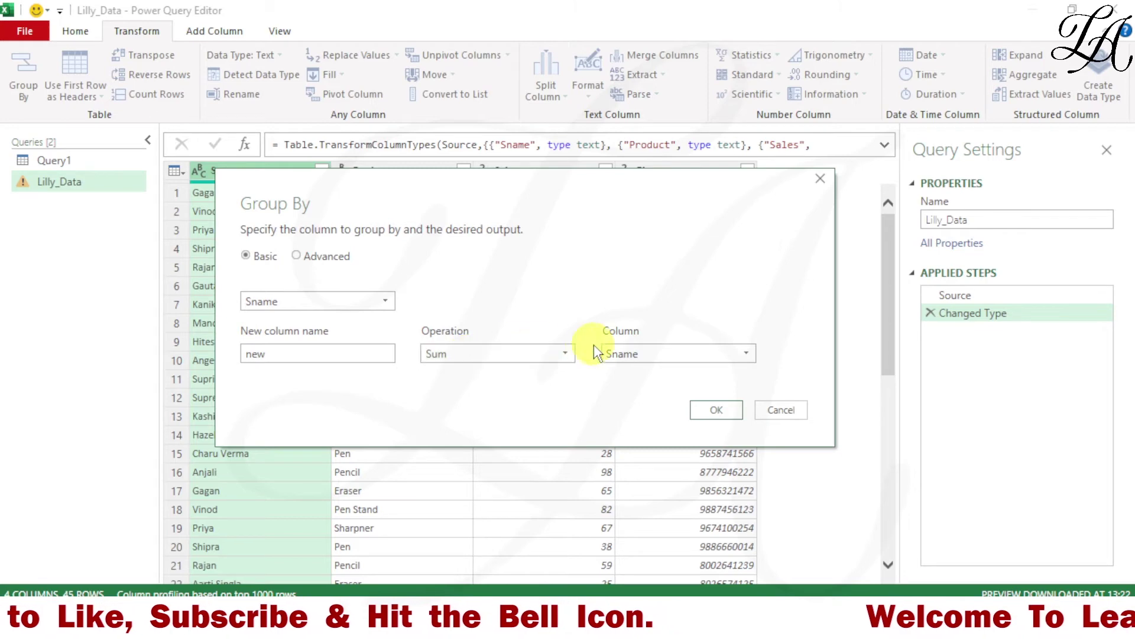
Step: Choose Sales as the column summed into 'new' in the Group By dialog
{"action": "left_click", "coordinate": [634, 349]}
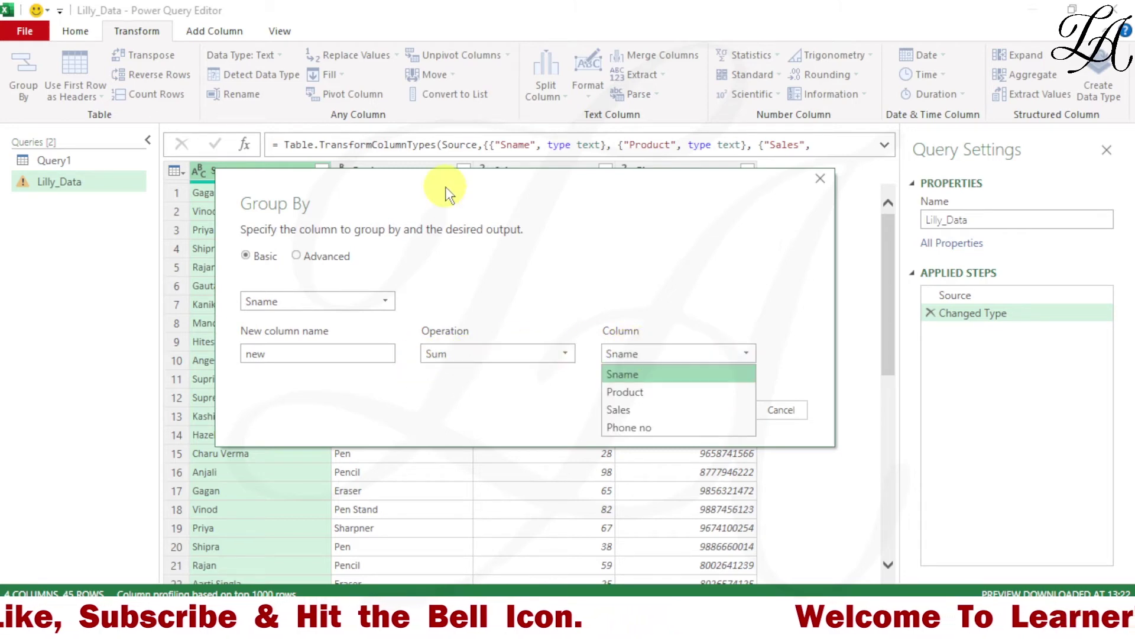
{"action": "left_click_drag", "start_coordinate": [447, 192], "coordinate": [440, 217]}
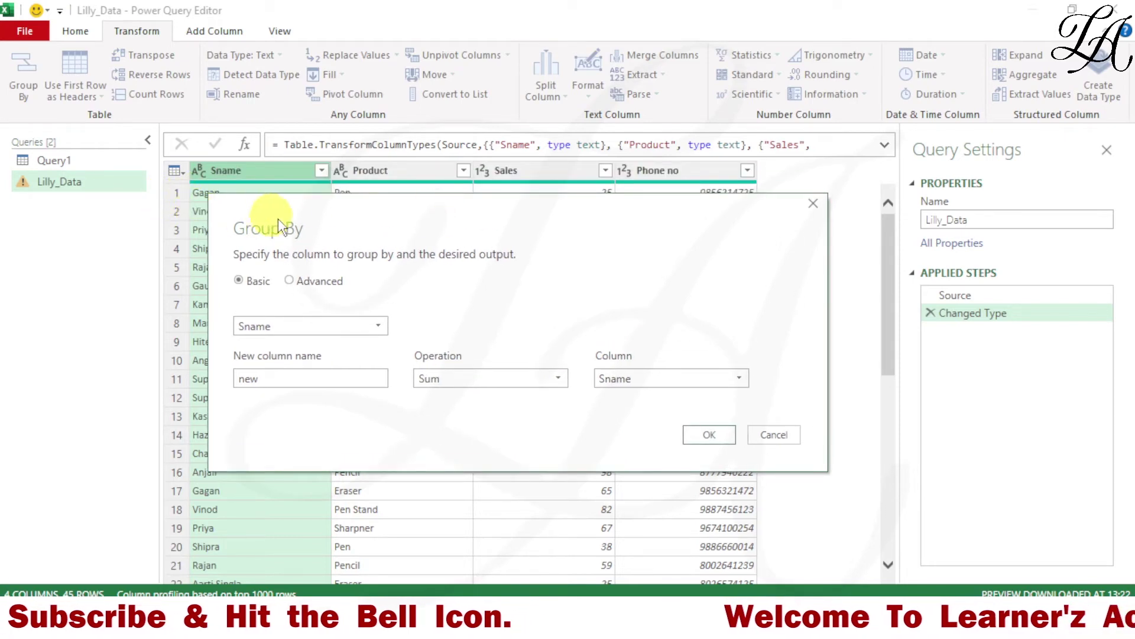
{"action": "left_click_drag", "start_coordinate": [278, 218], "coordinate": [234, 323]}
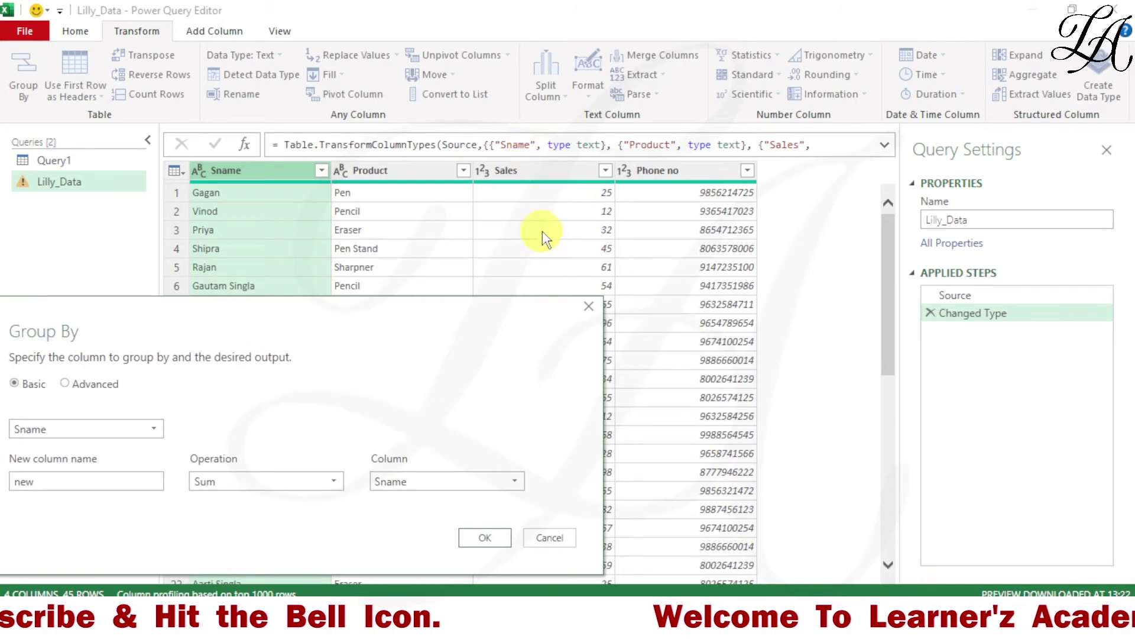
{"action": "left_click_drag", "start_coordinate": [356, 331], "coordinate": [502, 194]}
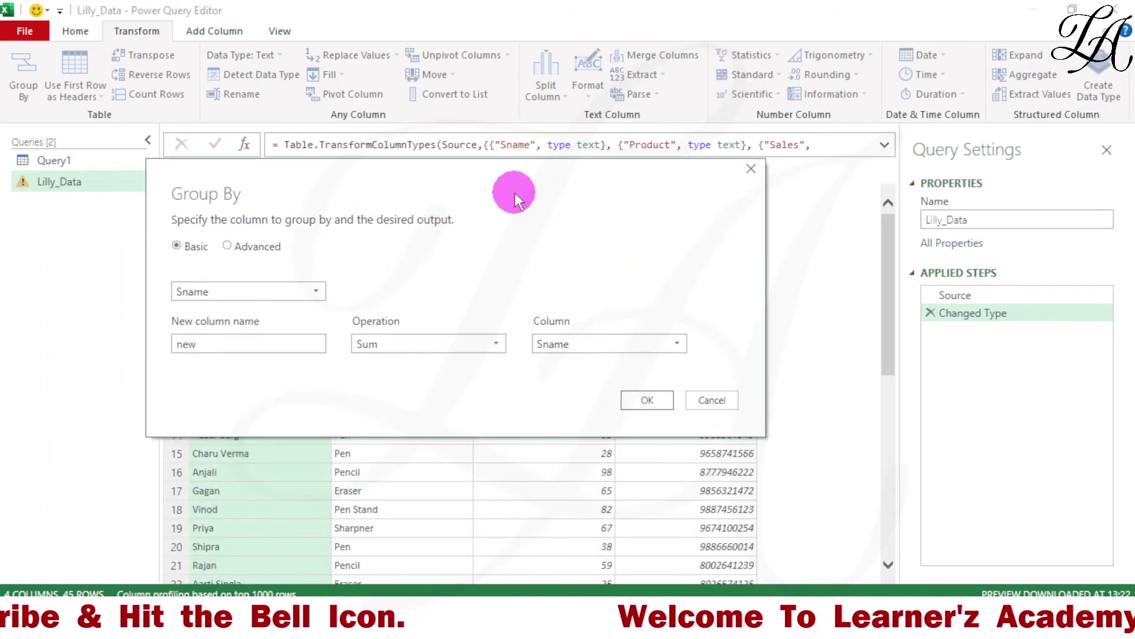
{"action": "left_click", "coordinate": [618, 346]}
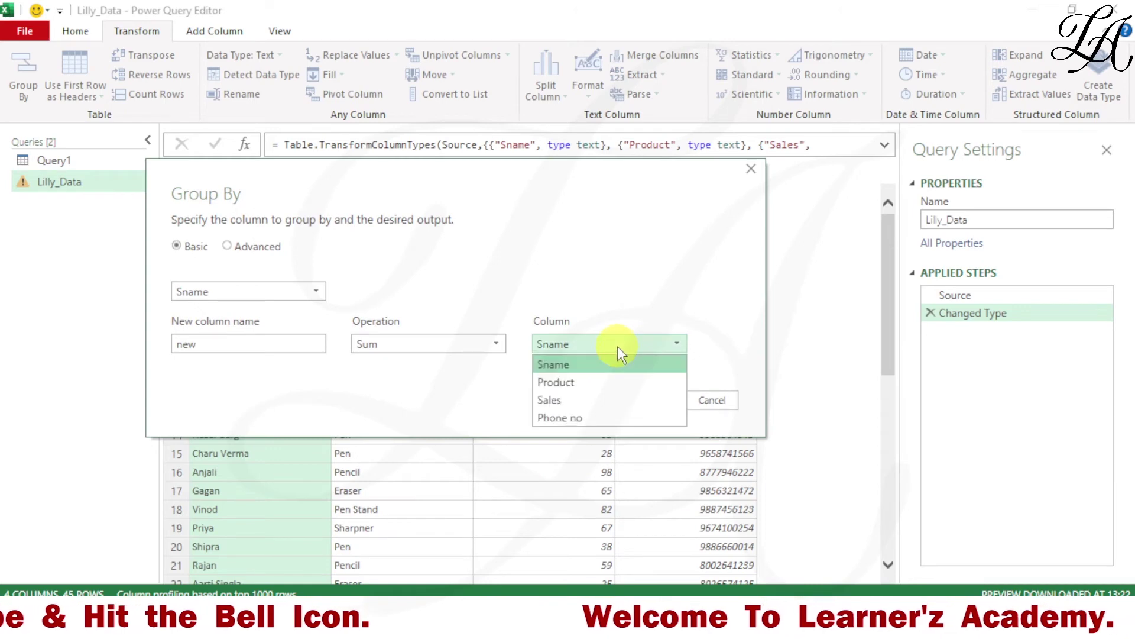
{"action": "left_click", "coordinate": [559, 402]}
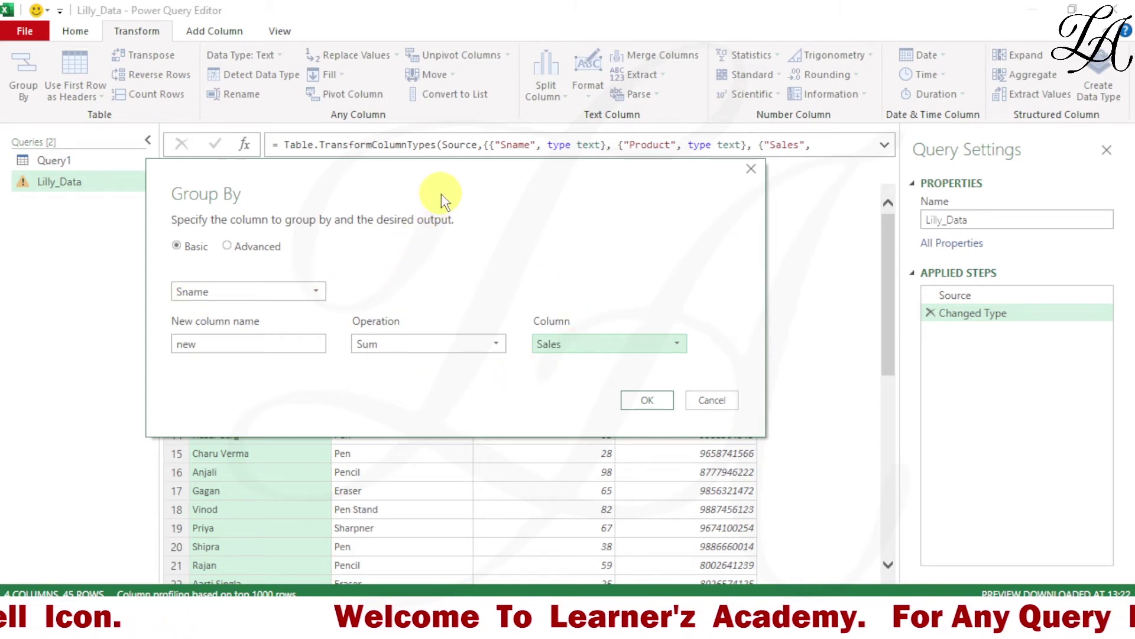
{"action": "left_click_drag", "start_coordinate": [441, 194], "coordinate": [275, 317]}
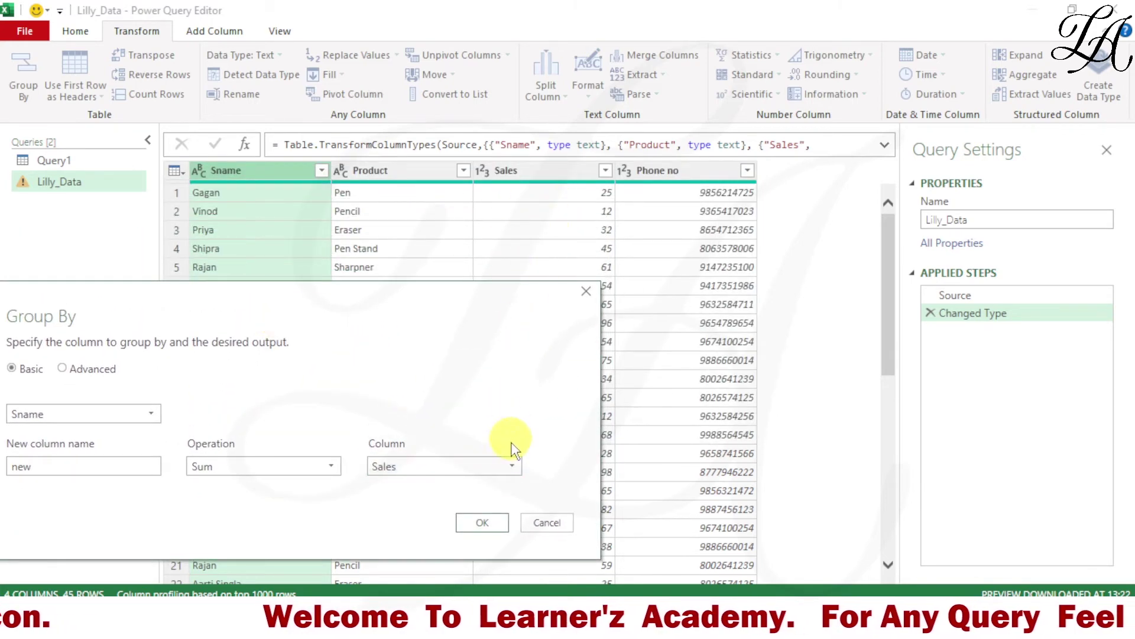
Step: Apply the Group By, producing 25 Sname rows with summed Sales in 'new'
{"action": "left_click", "coordinate": [488, 527]}
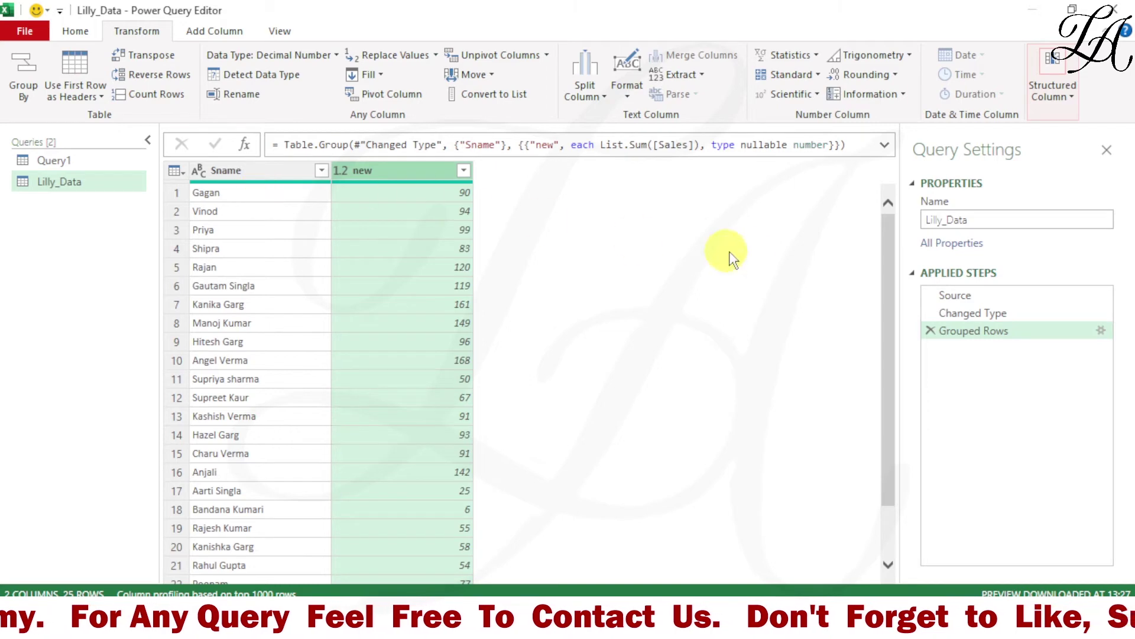
Step: Delete the Grouped Rows step, reselect the Sname column, and reopen Group By
{"action": "left_click", "coordinate": [929, 332]}
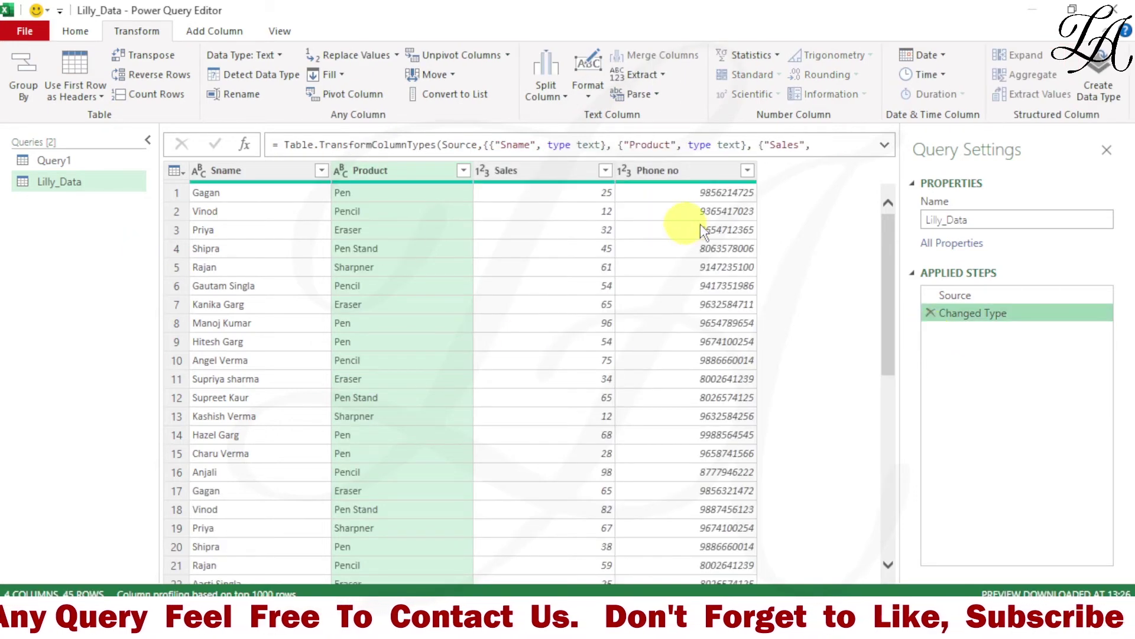
{"action": "left_click", "coordinate": [227, 173]}
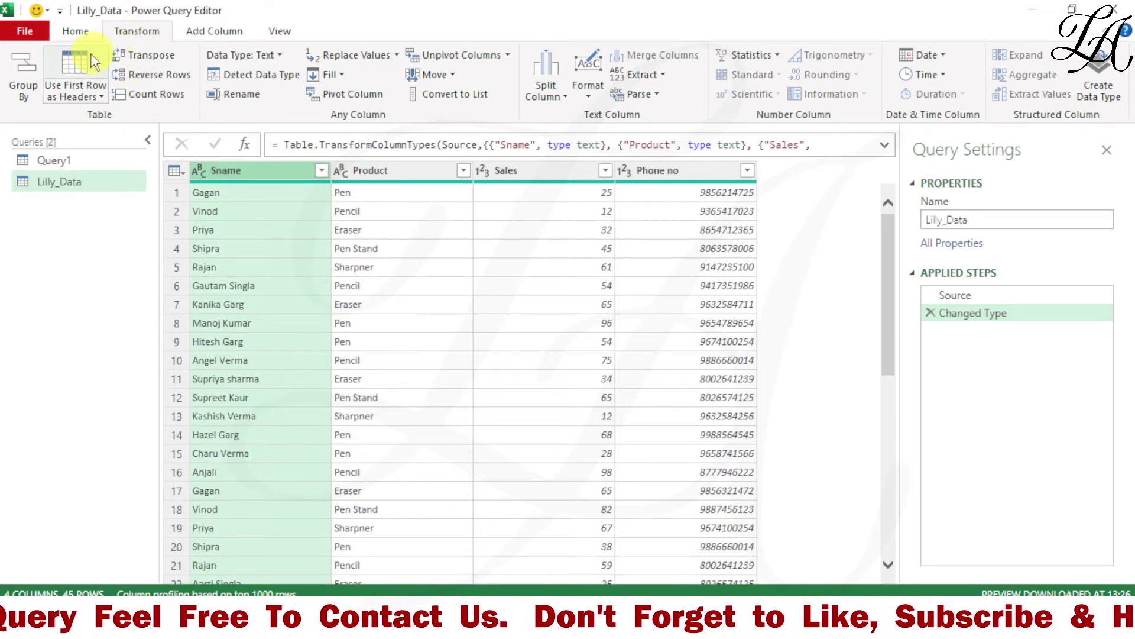
{"action": "left_click", "coordinate": [28, 71]}
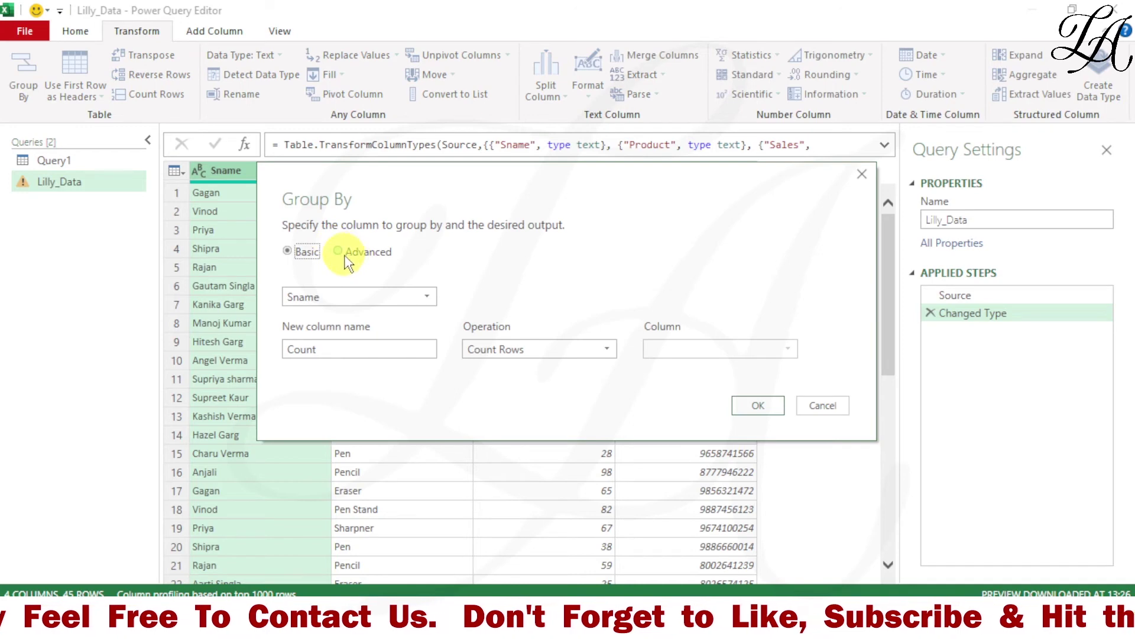
Step: Switch Group By to Advanced, add Product as a second grouping, and sum Sales into 'New'
{"action": "left_click", "coordinate": [346, 253]}
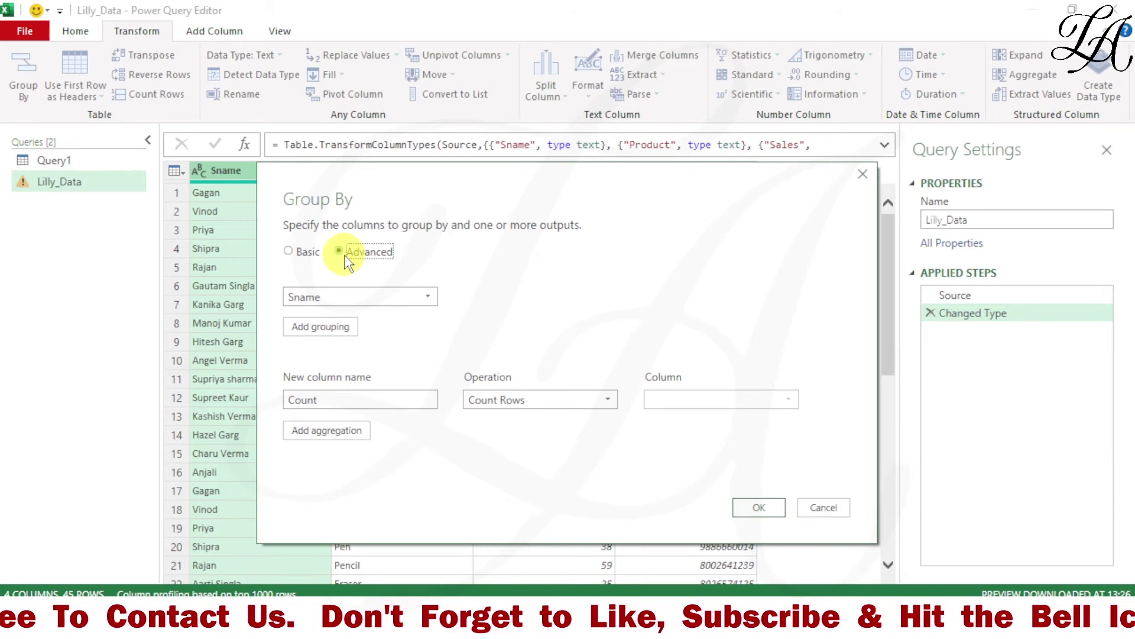
{"action": "mouse_move", "coordinate": [360, 296]}
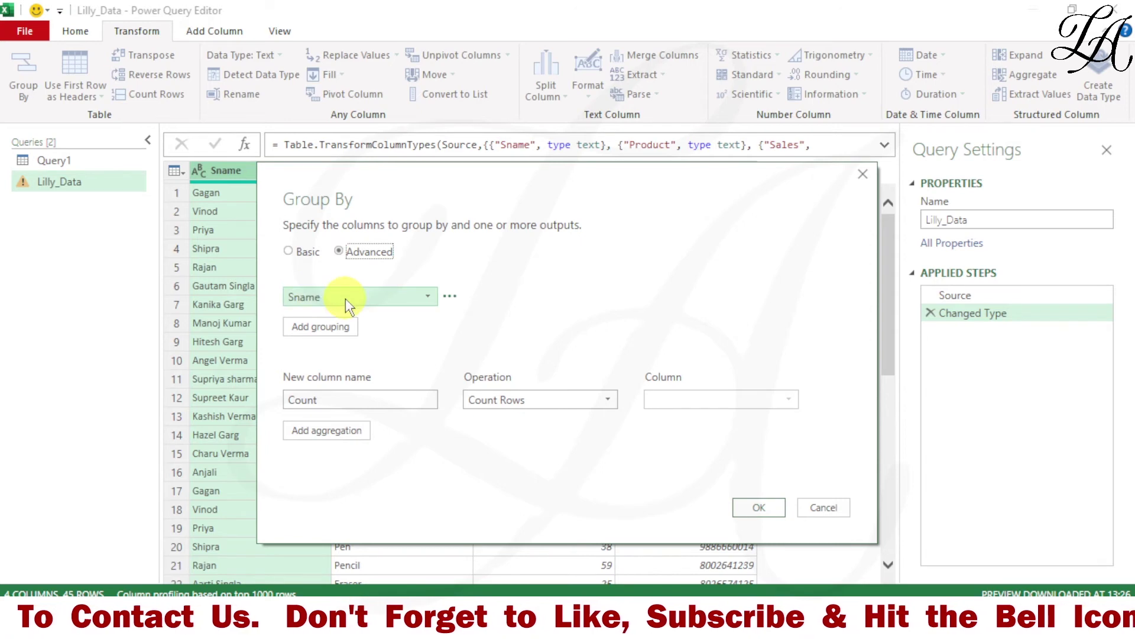
{"action": "left_click", "coordinate": [332, 328]}
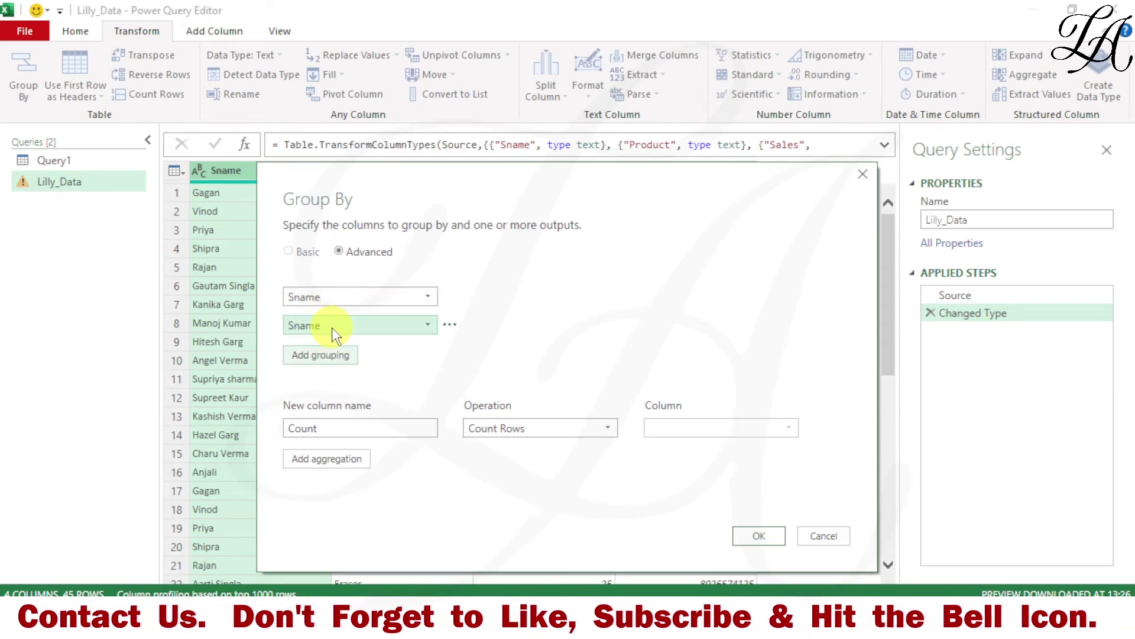
{"action": "left_click", "coordinate": [421, 328]}
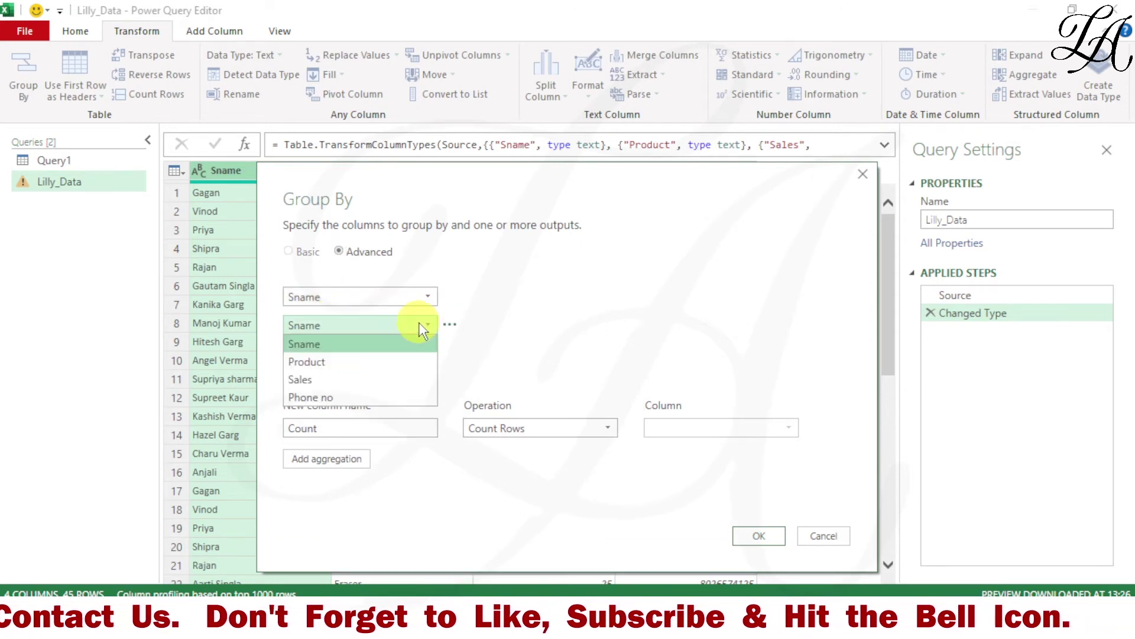
{"action": "left_click", "coordinate": [327, 362]}
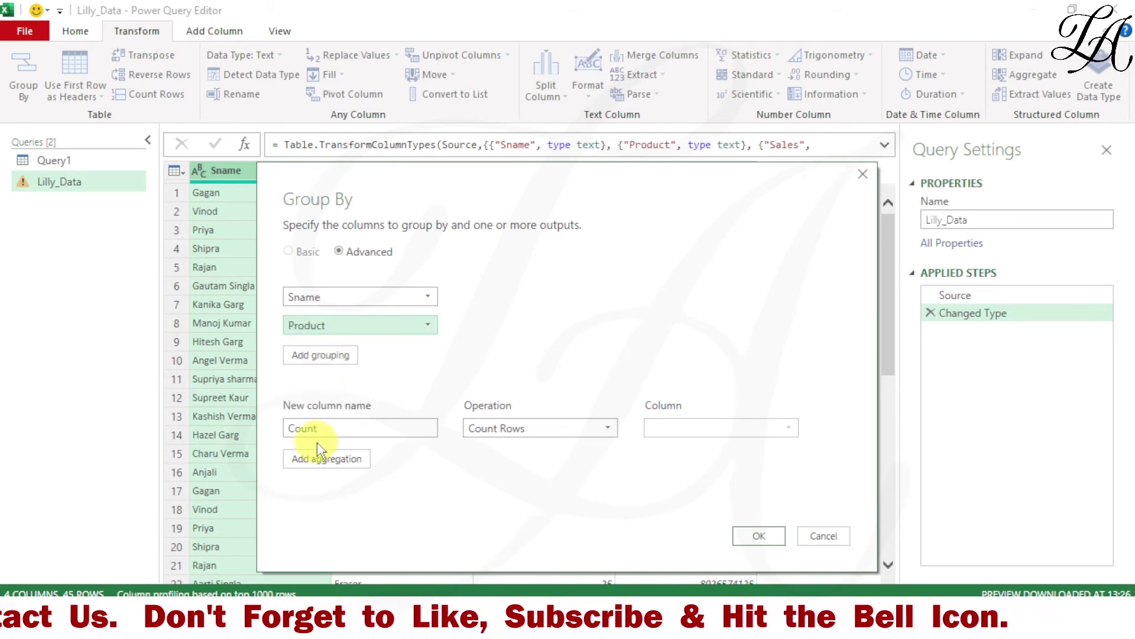
{"action": "left_click_drag", "start_coordinate": [323, 428], "coordinate": [264, 429]}
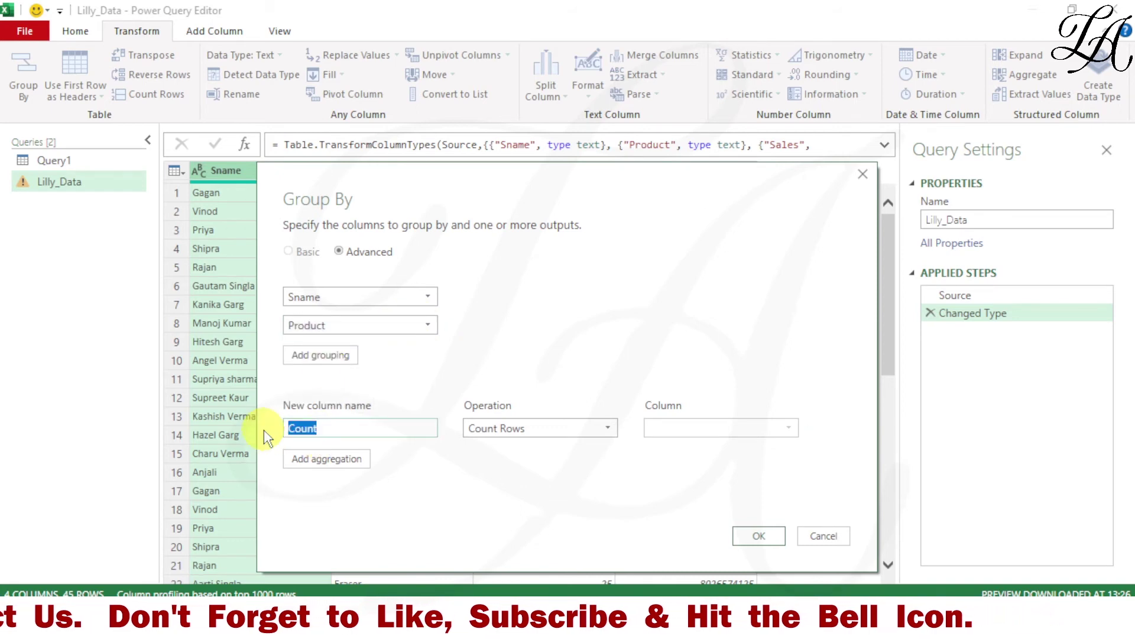
{"action": "type", "text": "Ne"}
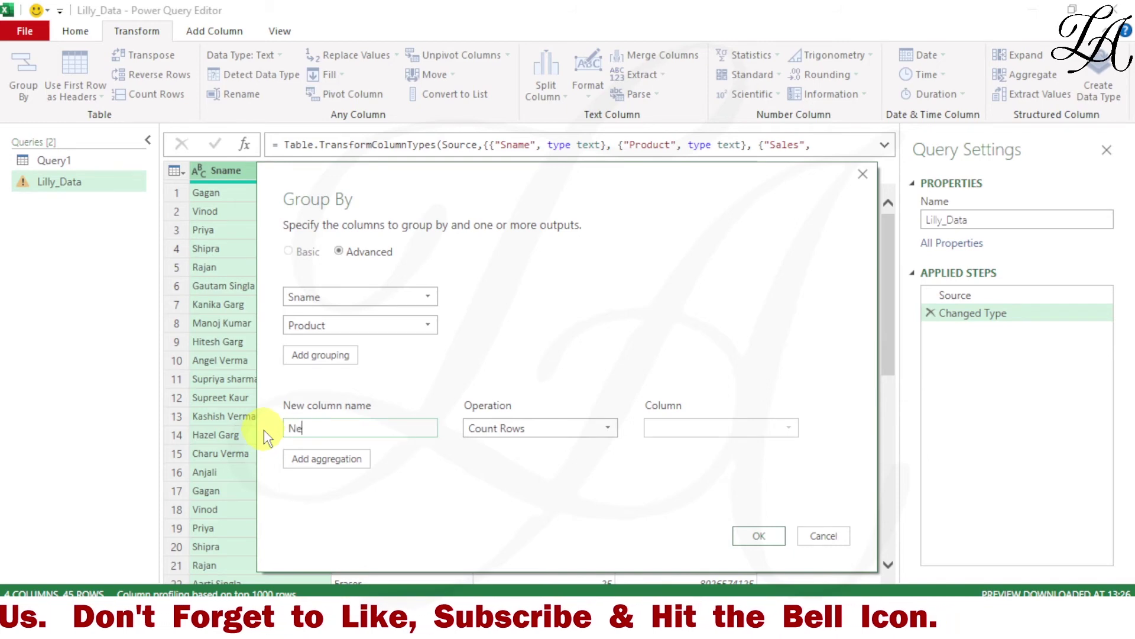
{"action": "type", "text": "w"}
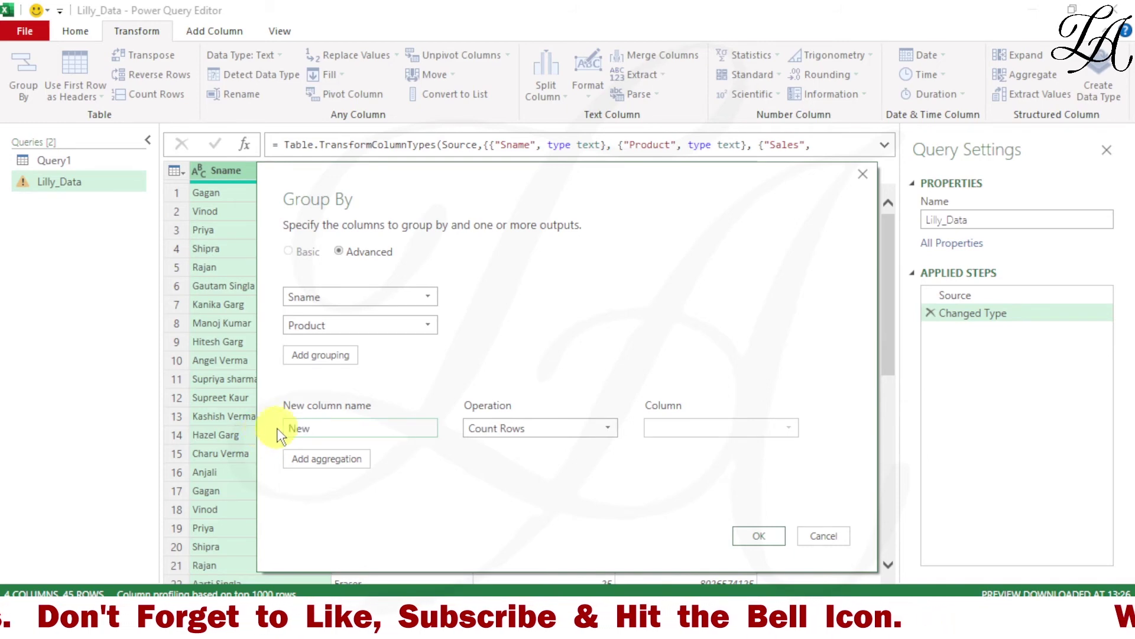
{"action": "mouse_move", "coordinate": [540, 428]}
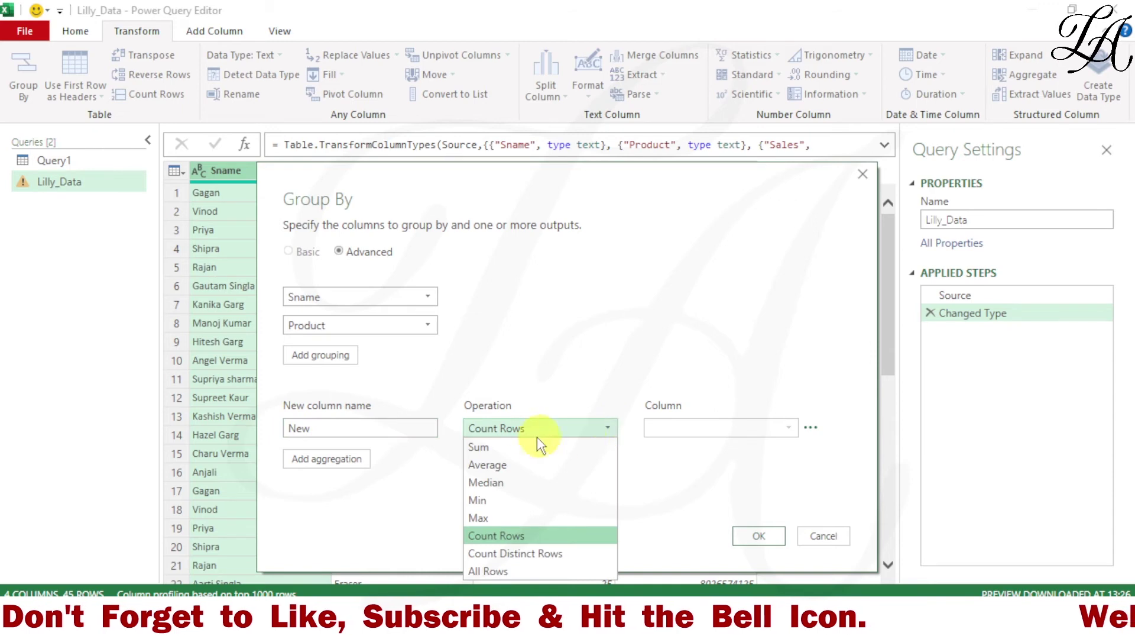
{"action": "left_click", "coordinate": [497, 446]}
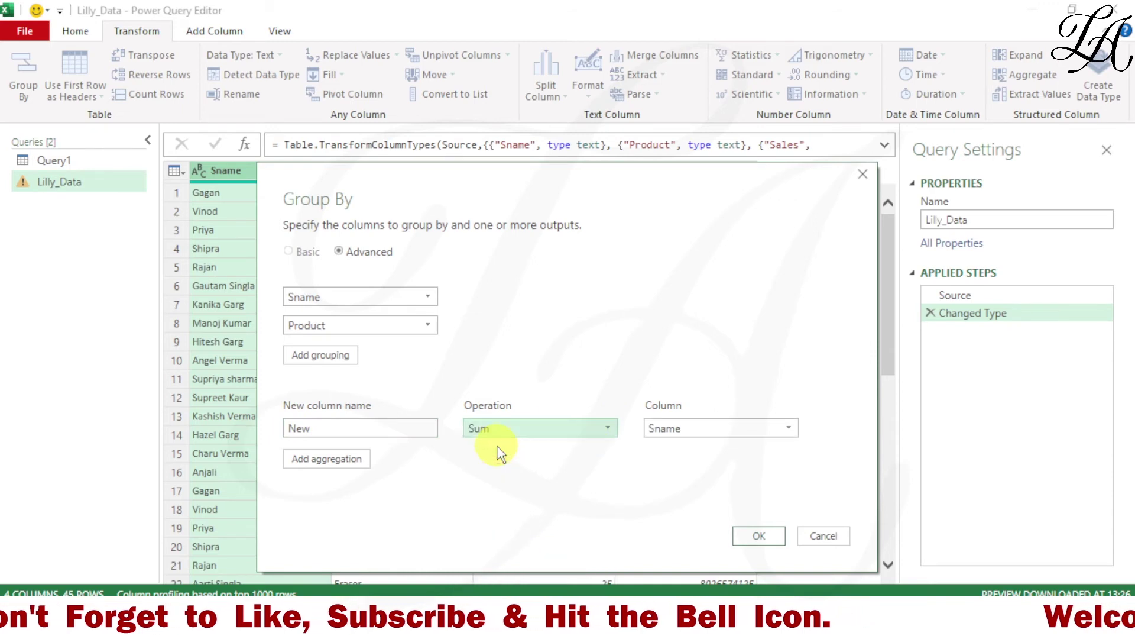
{"action": "mouse_move", "coordinate": [359, 325]}
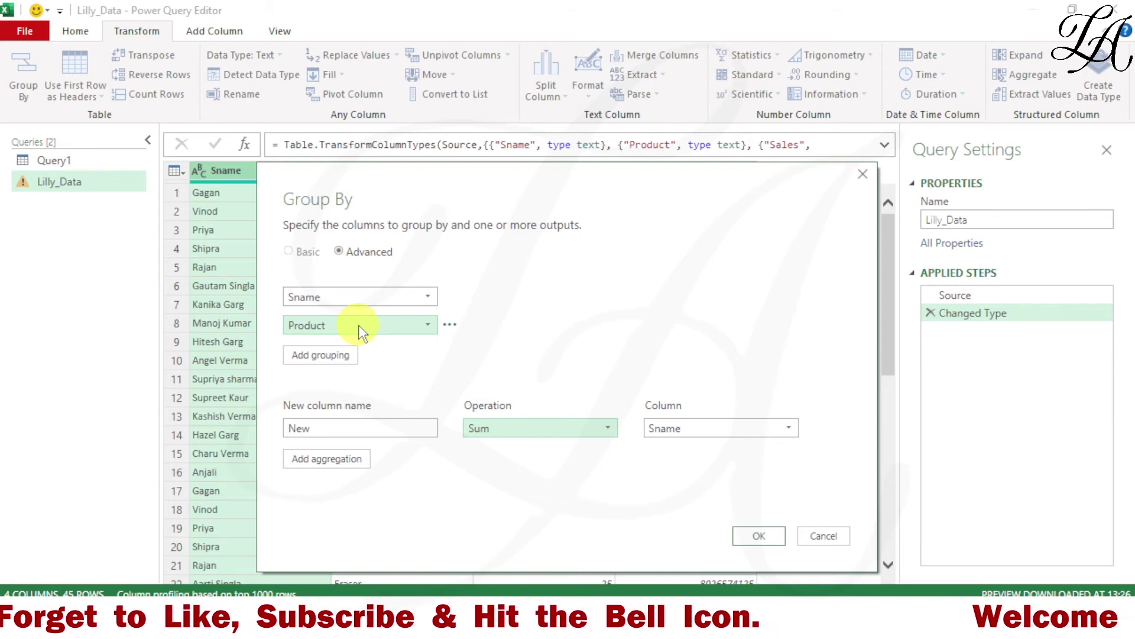
{"action": "left_click", "coordinate": [789, 428]}
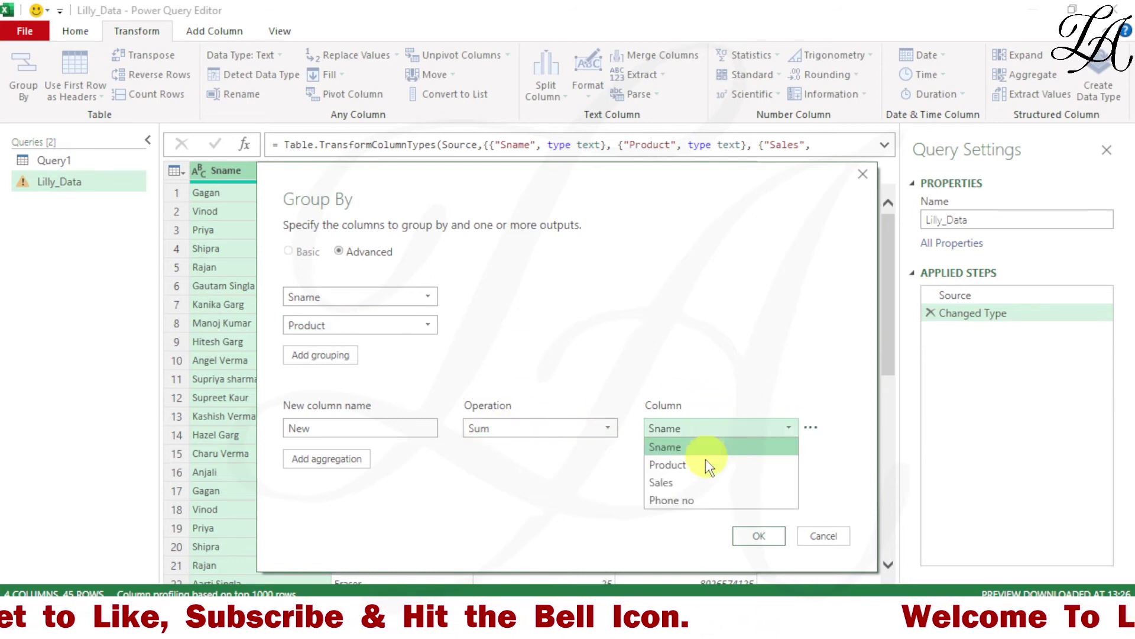
{"action": "left_click", "coordinate": [694, 484]}
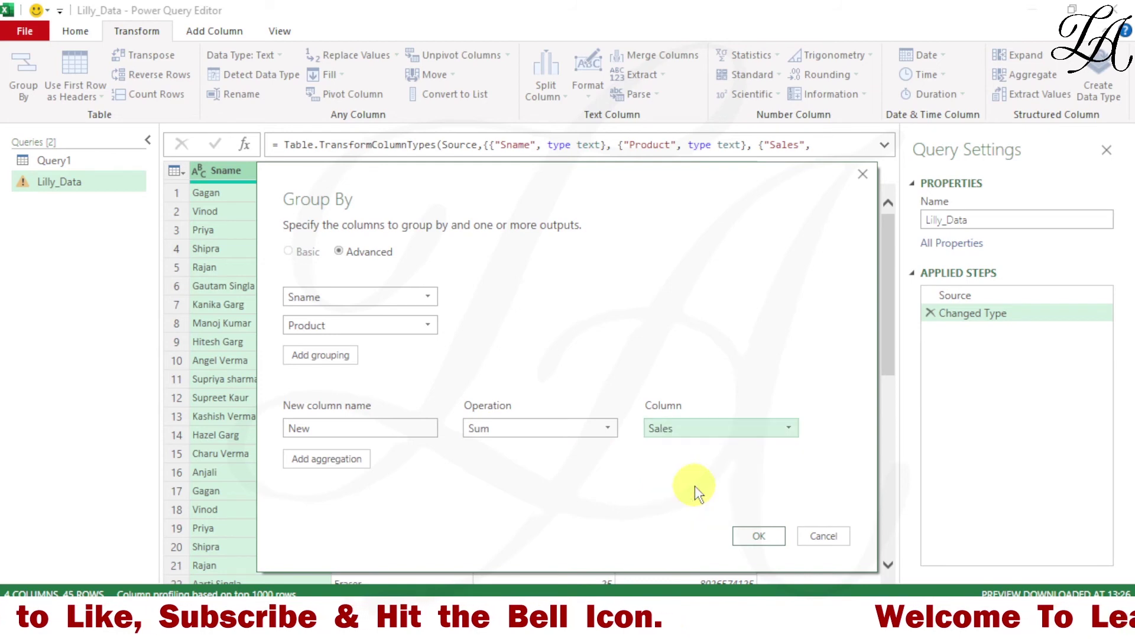
Step: Apply the Sname and Product grouping and scroll through the resulting rows
{"action": "left_click", "coordinate": [757, 535]}
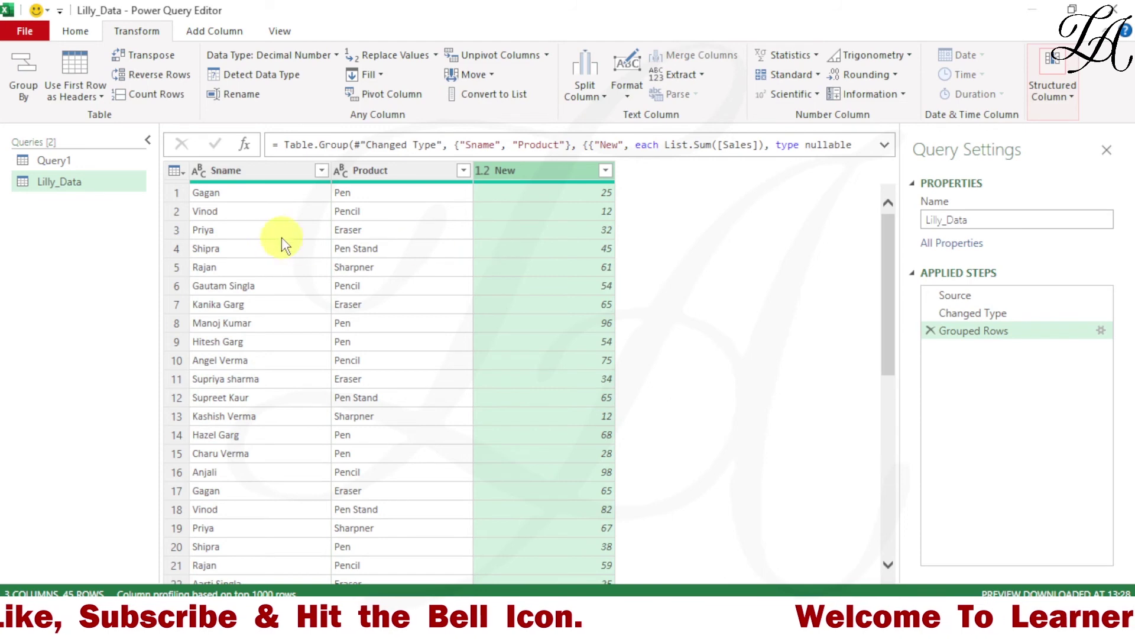
{"action": "scroll", "coordinate": [296, 387], "scroll_direction": "down", "scroll_amount": 5}
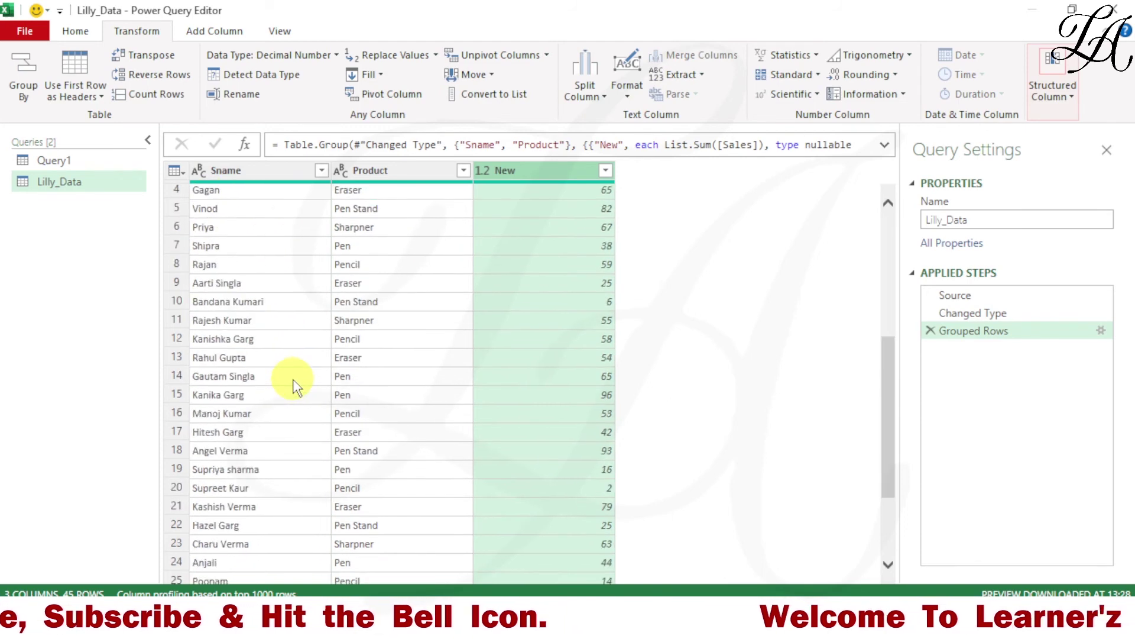
{"action": "scroll", "coordinate": [294, 408], "scroll_direction": "down", "scroll_amount": 5}
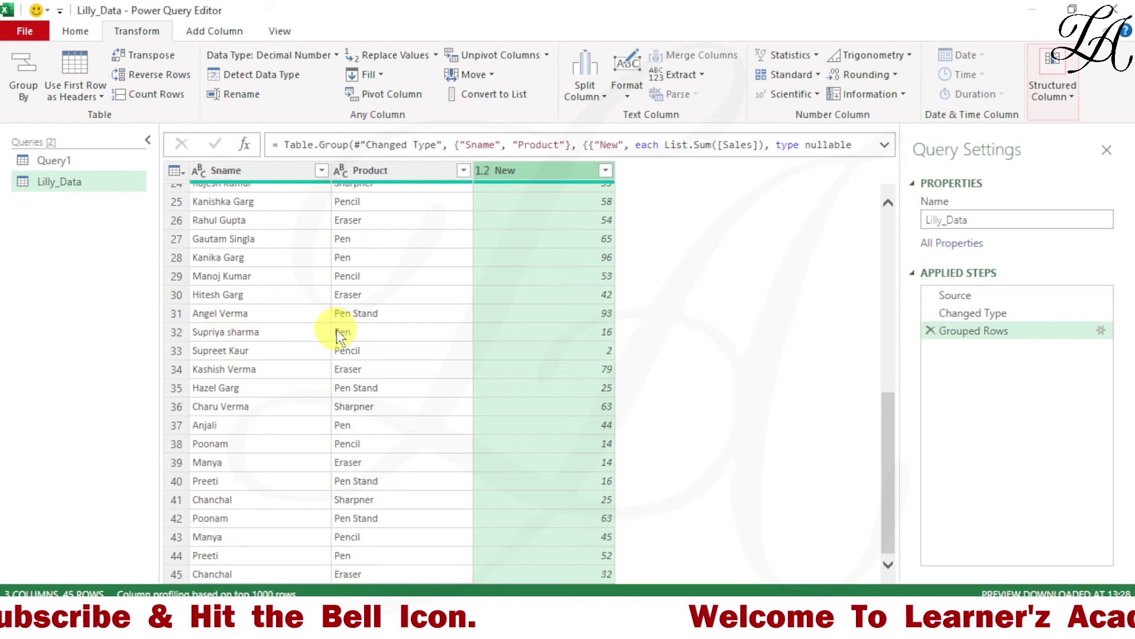
{"action": "scroll", "coordinate": [336, 329], "scroll_direction": "up", "scroll_amount": 8}
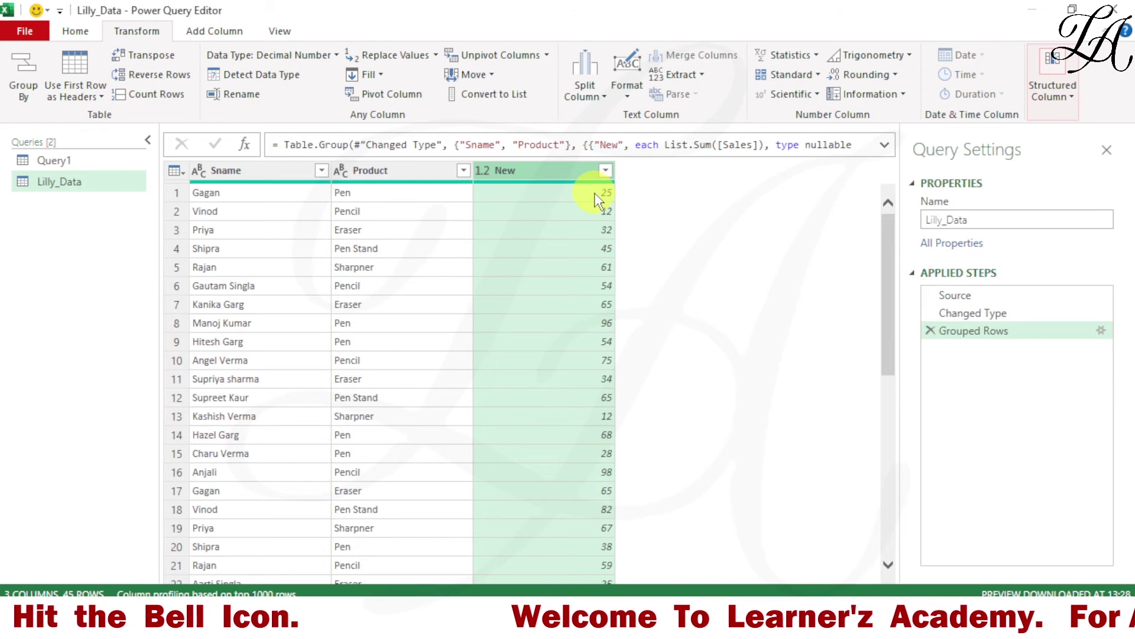
Step: Check the Sname, Product and New values in the first two result rows
{"action": "left_click", "coordinate": [218, 194]}
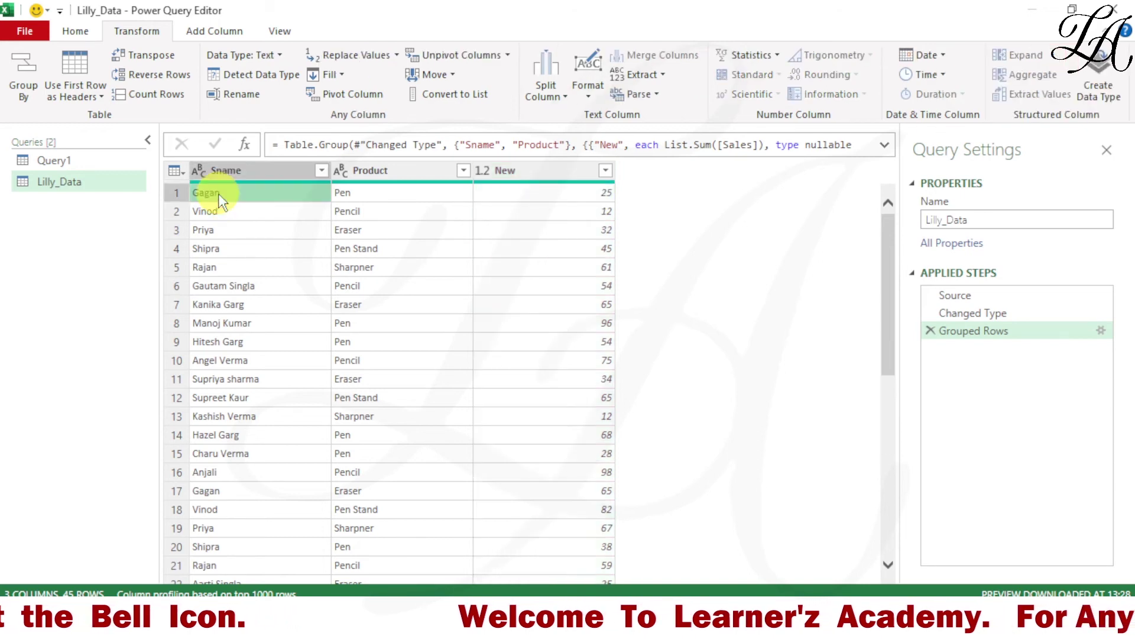
{"action": "left_click", "coordinate": [379, 189]}
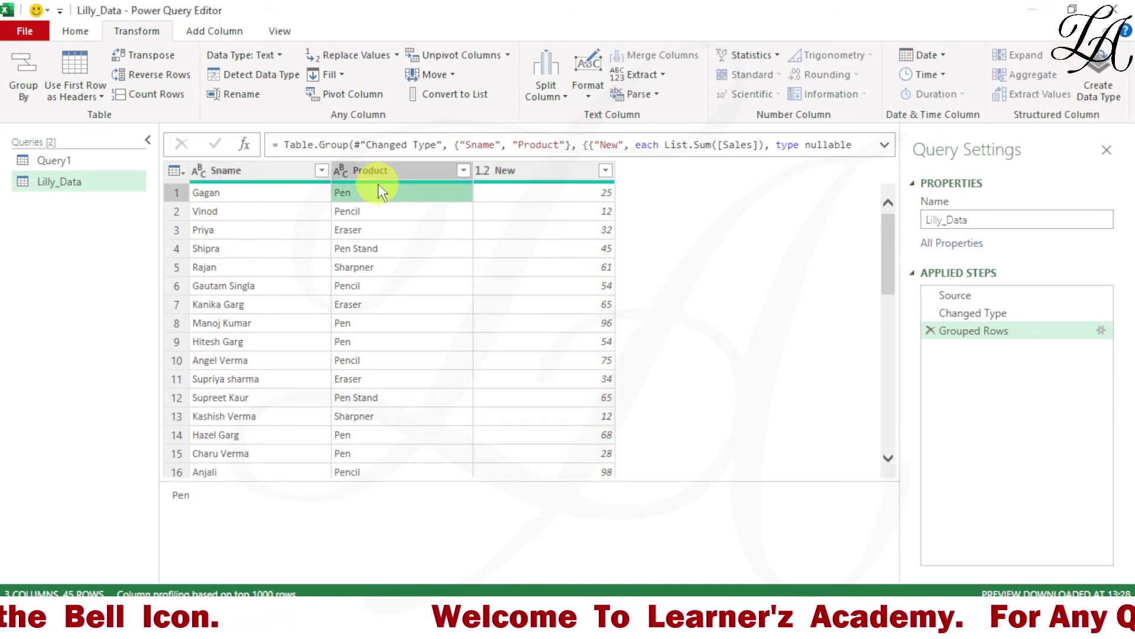
{"action": "left_click", "coordinate": [539, 191]}
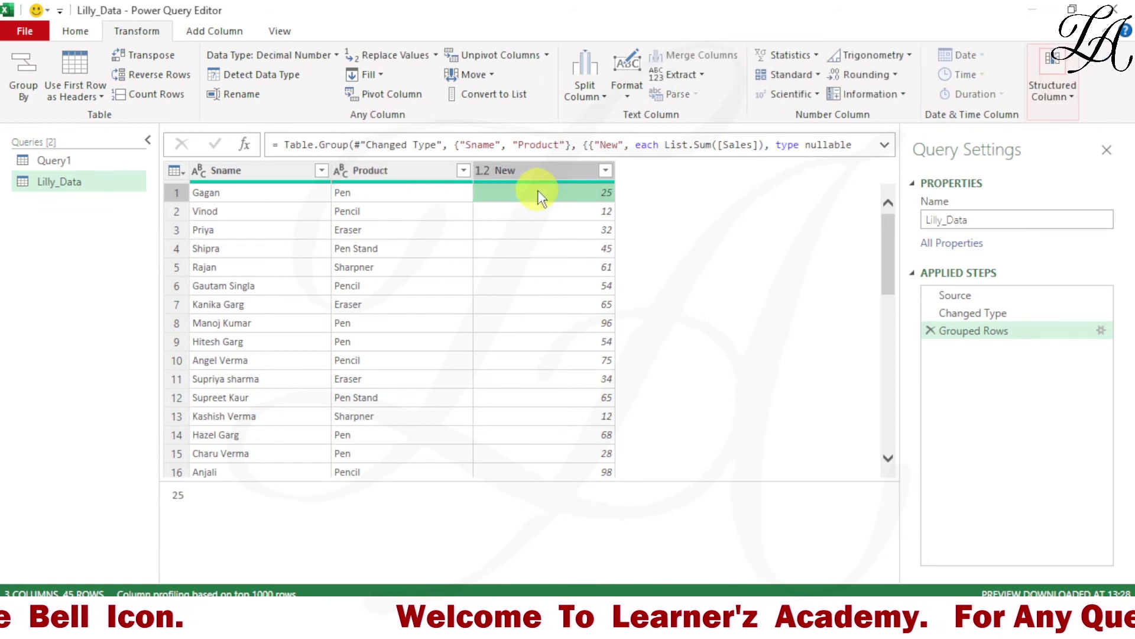
{"action": "left_click", "coordinate": [254, 211]}
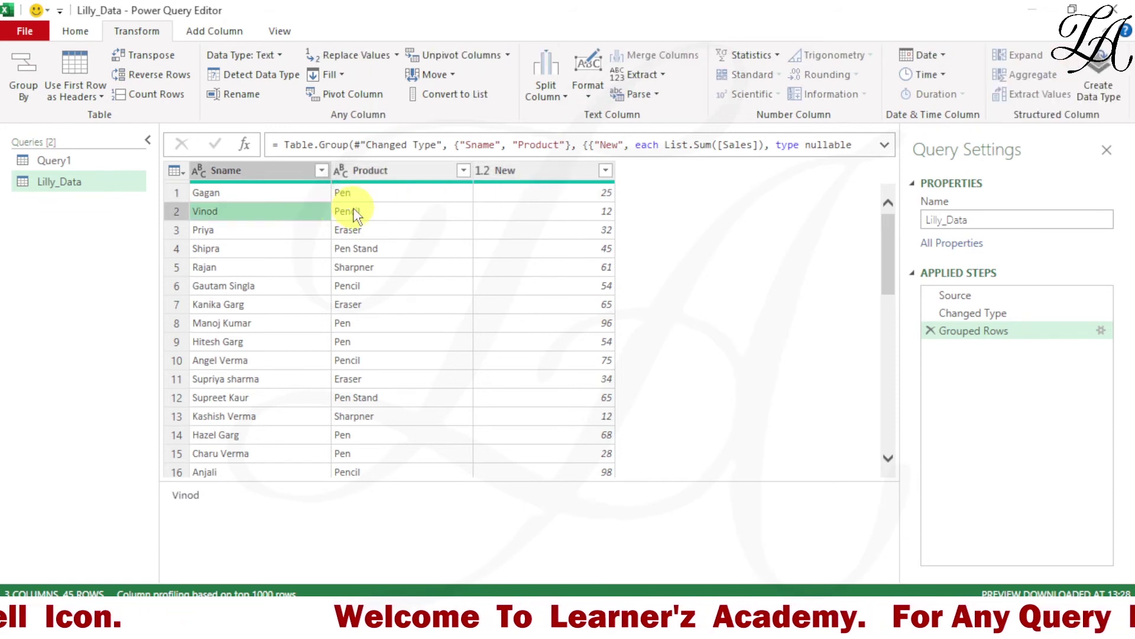
{"action": "left_click", "coordinate": [353, 213]}
{"action": "left_click", "coordinate": [581, 213]}
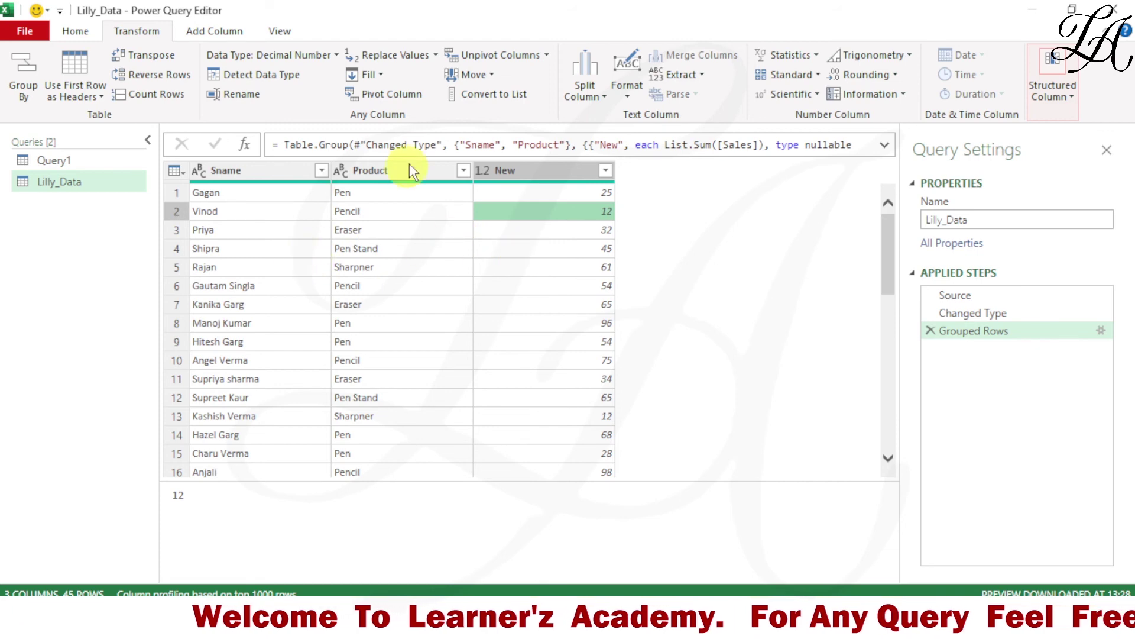
Step: Sort the Product column ascending so the Eraser rows come first
{"action": "left_click", "coordinate": [462, 171]}
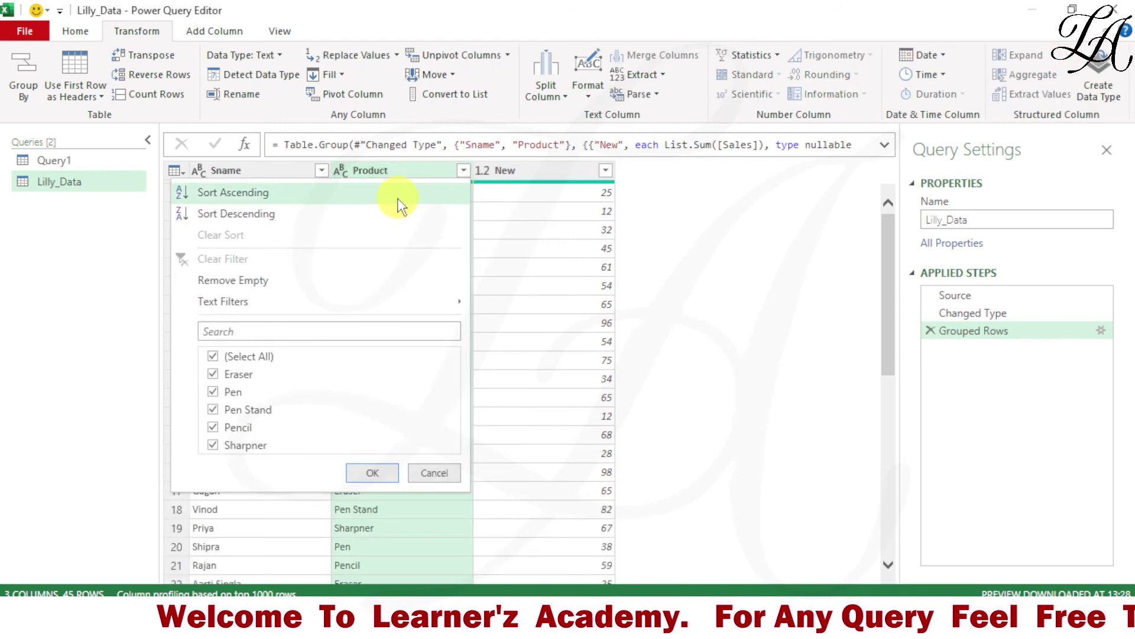
{"action": "left_click", "coordinate": [461, 194]}
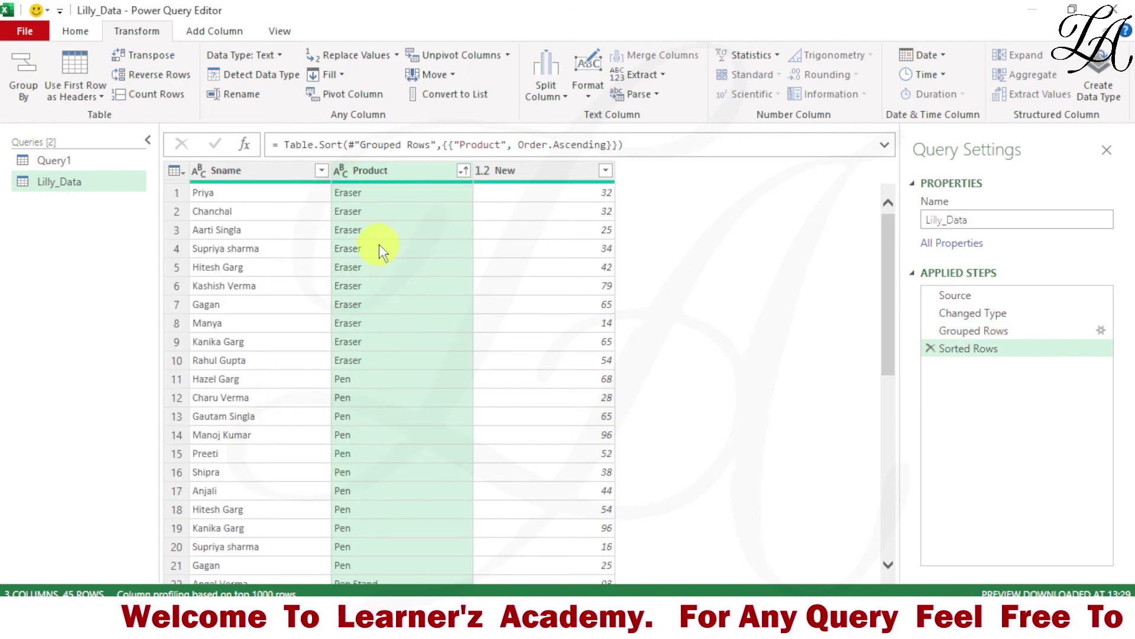